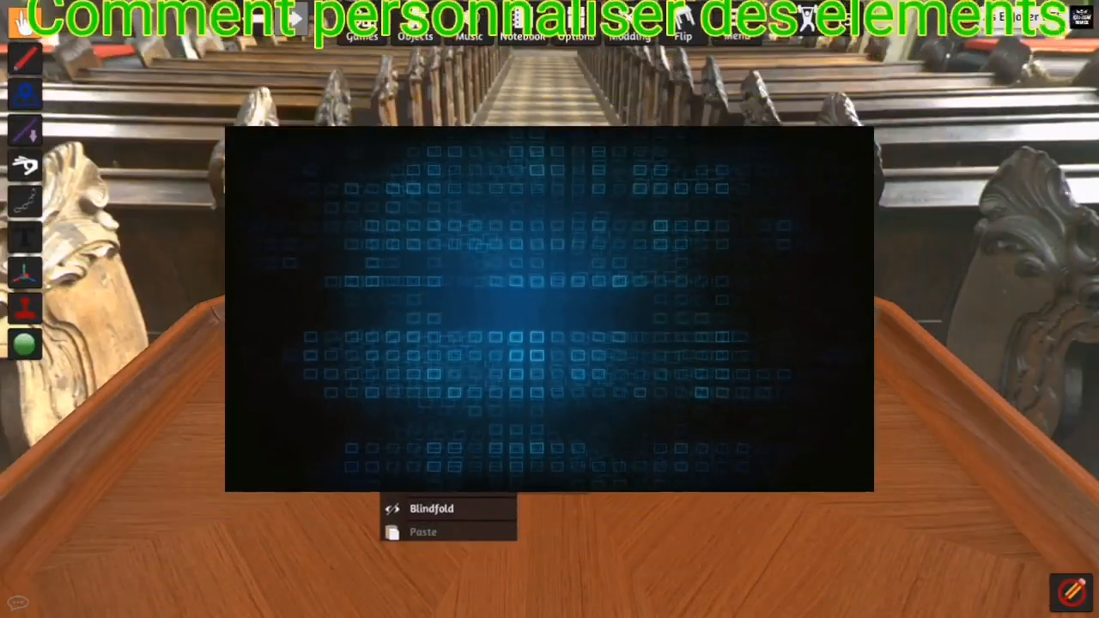
pyautogui.click(390, 357)
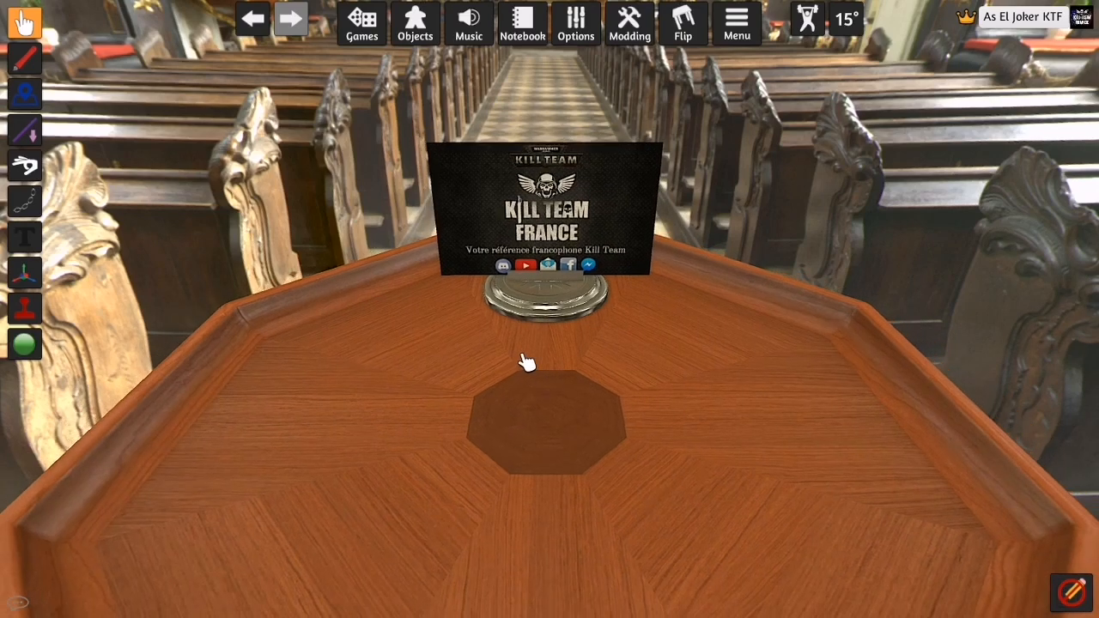
pyautogui.scroll(3, 550, 395)
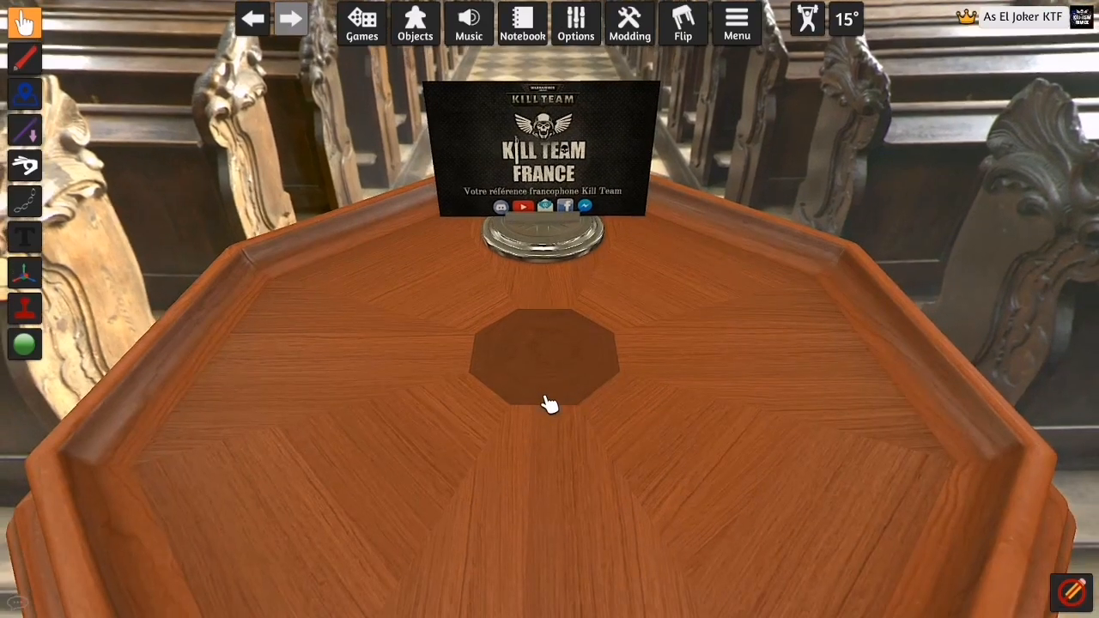
pyautogui.scroll(-1, 521, 272)
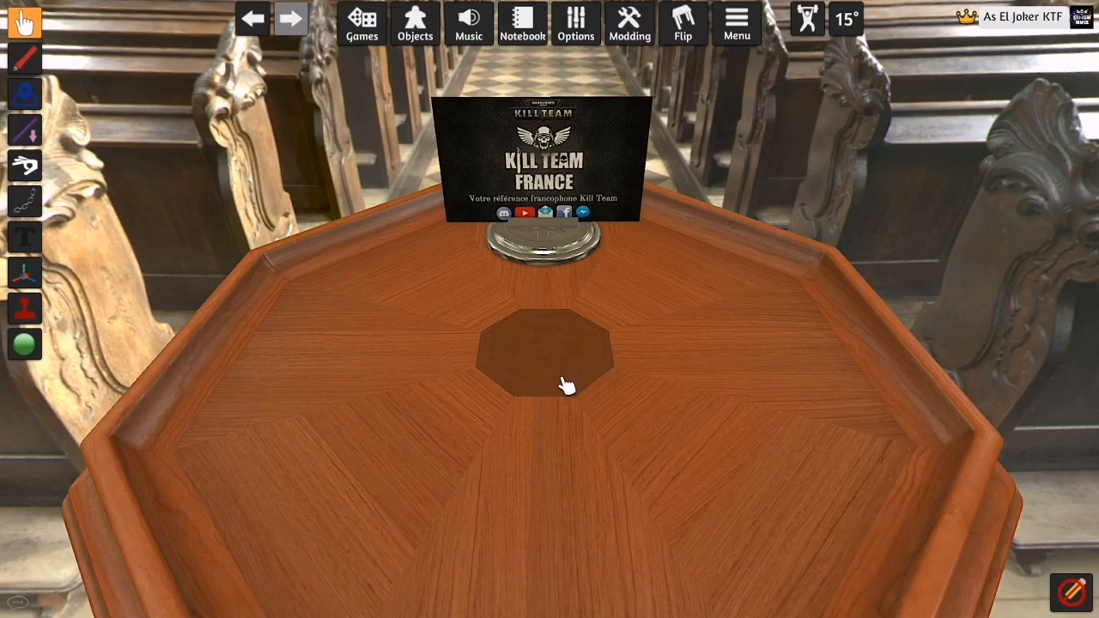
pyautogui.moveTo(561, 378); pyautogui.dragTo(544, 320, button='right')
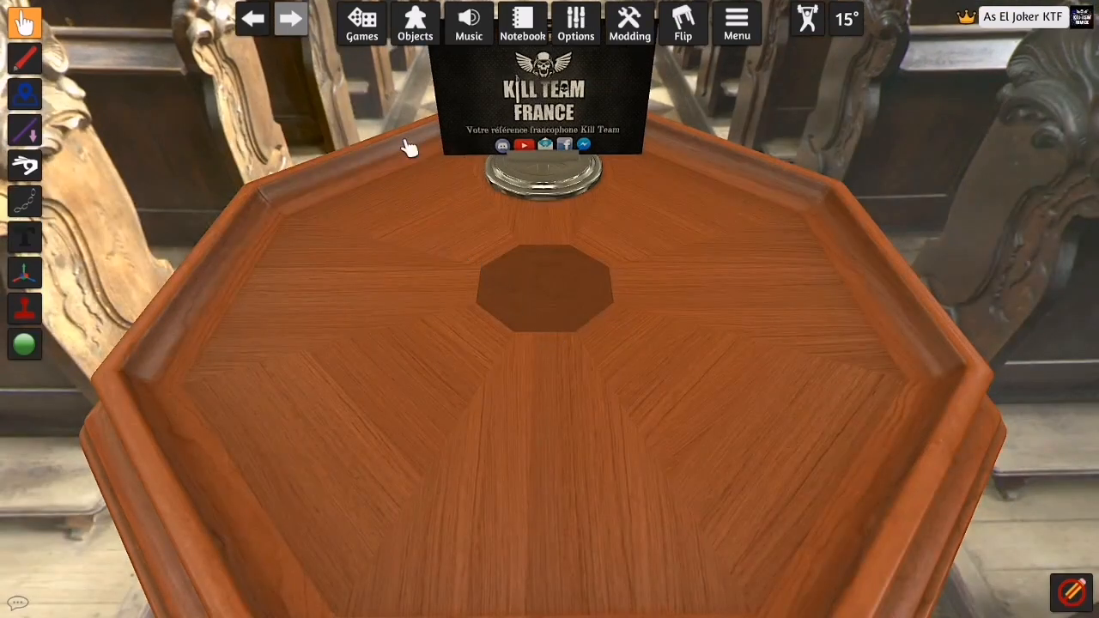
pyautogui.click(376, 42)
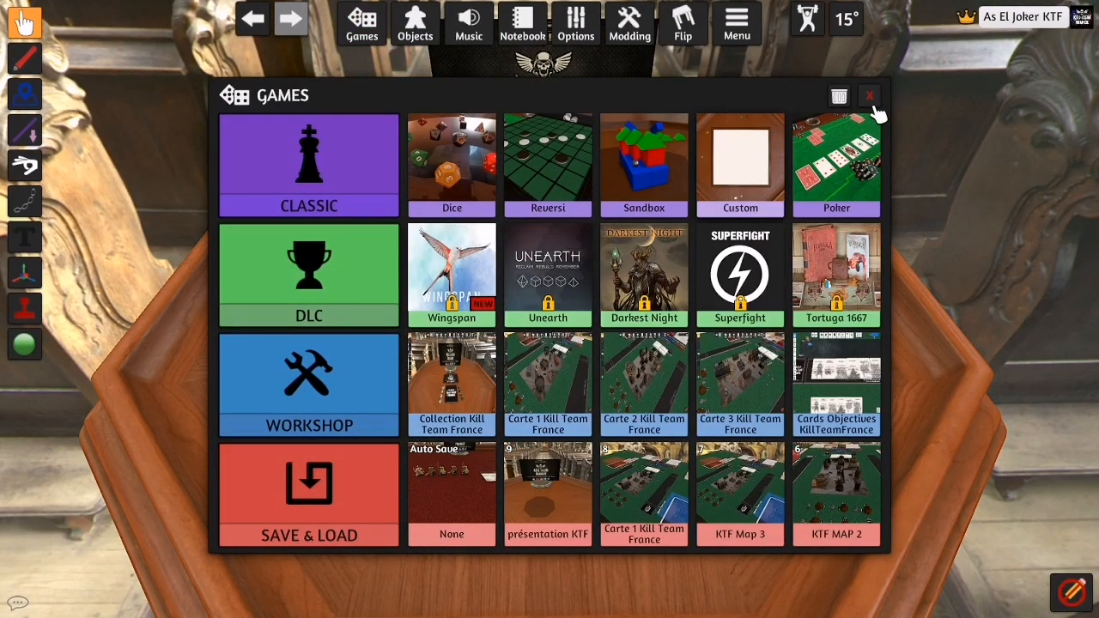
pyautogui.click(698, 79)
# Place the saved Carte objectif deck on the table and draw its top card face up beside it.
pyautogui.moveTo(415, 30)
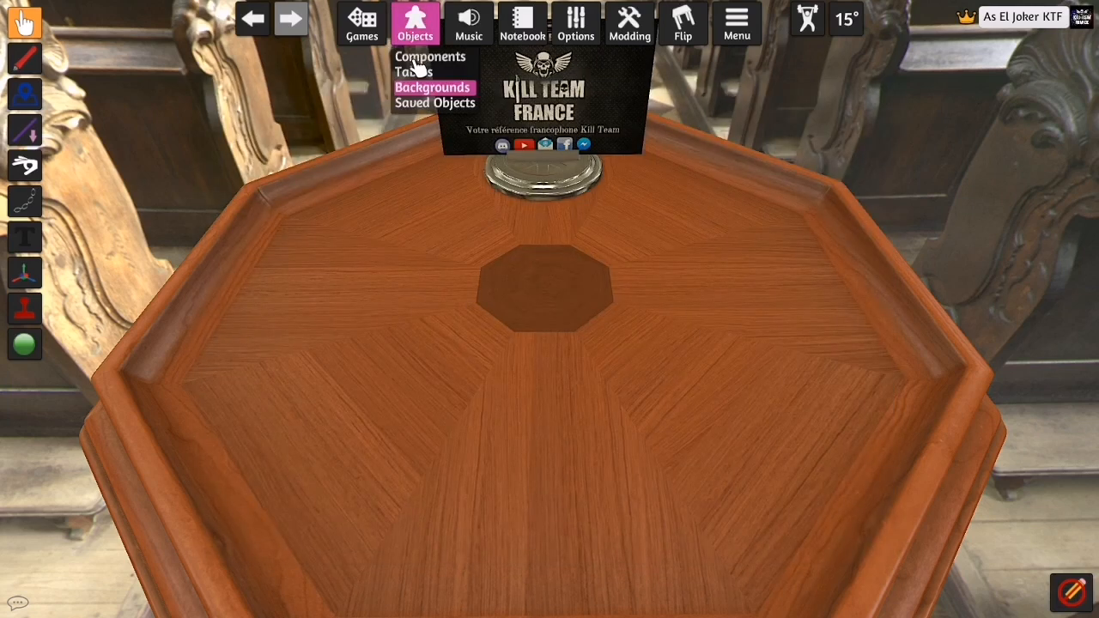
pyautogui.click(422, 107)
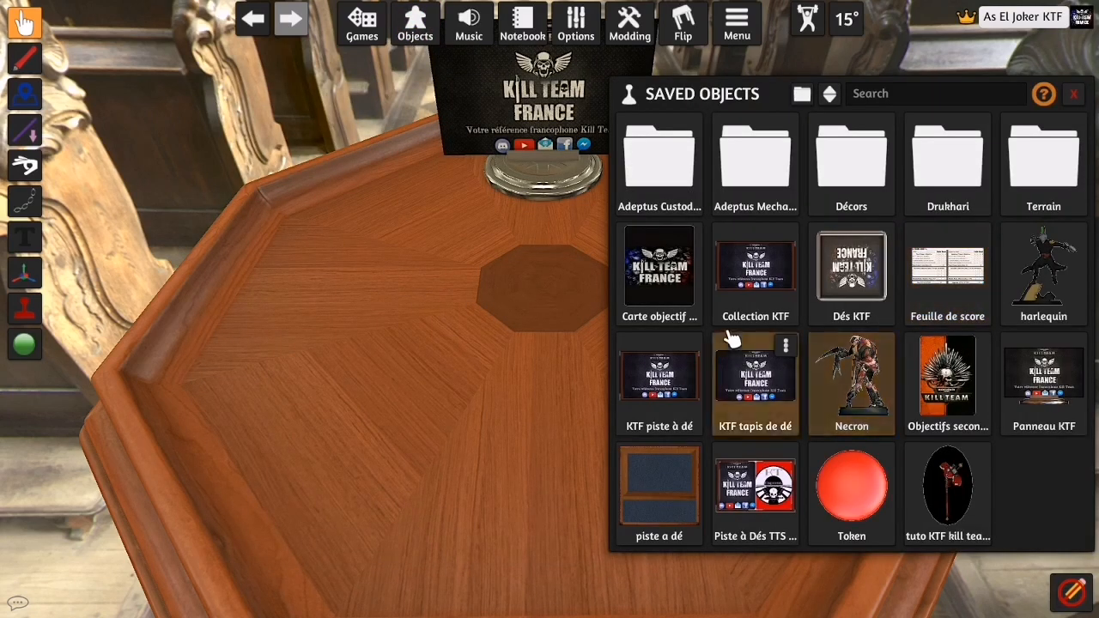
pyautogui.moveTo(692, 302); pyautogui.dragTo(412, 318)
pyautogui.click(1073, 93)
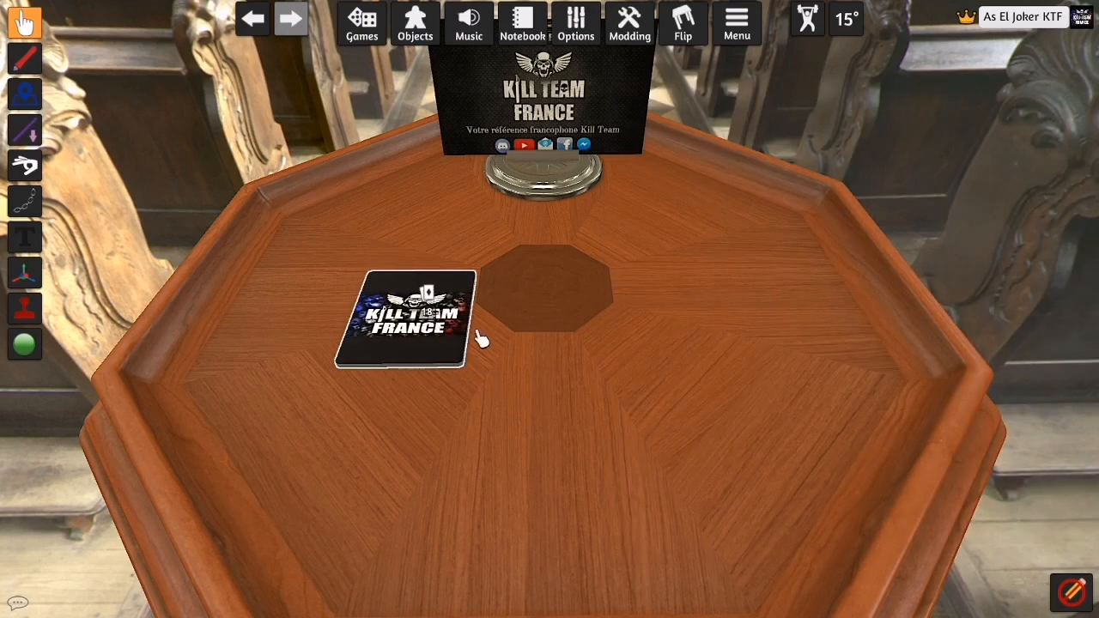
pyautogui.moveTo(472, 335); pyautogui.dragTo(565, 340)
pyautogui.press('f')
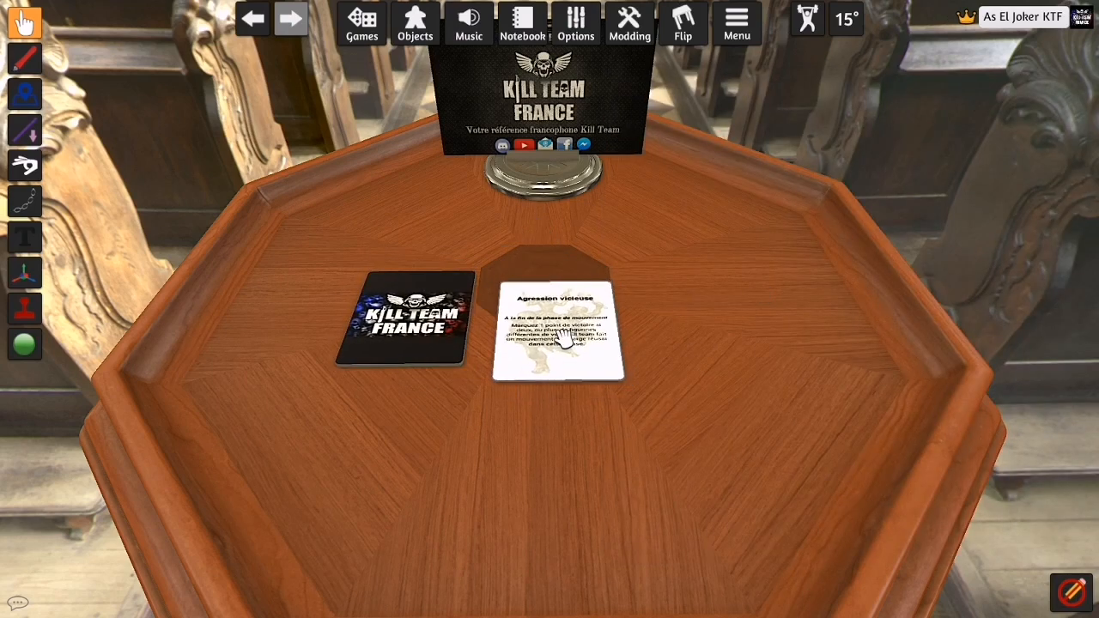
pyautogui.moveTo(673, 411); pyautogui.dragTo(524, 438, button='right')
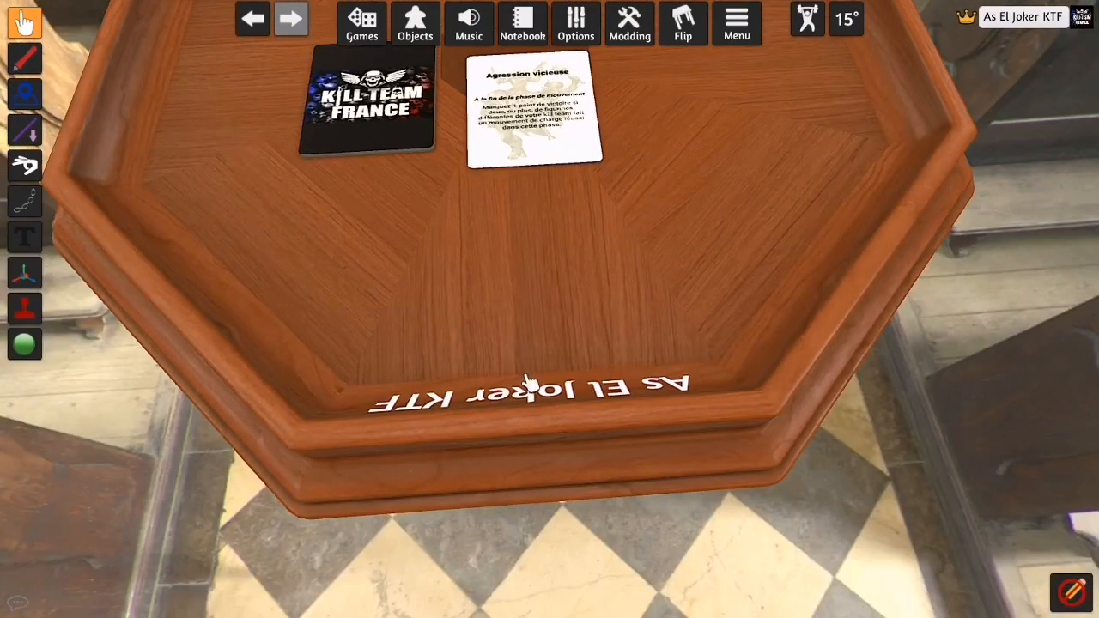
pyautogui.scroll(10, 527, 384)
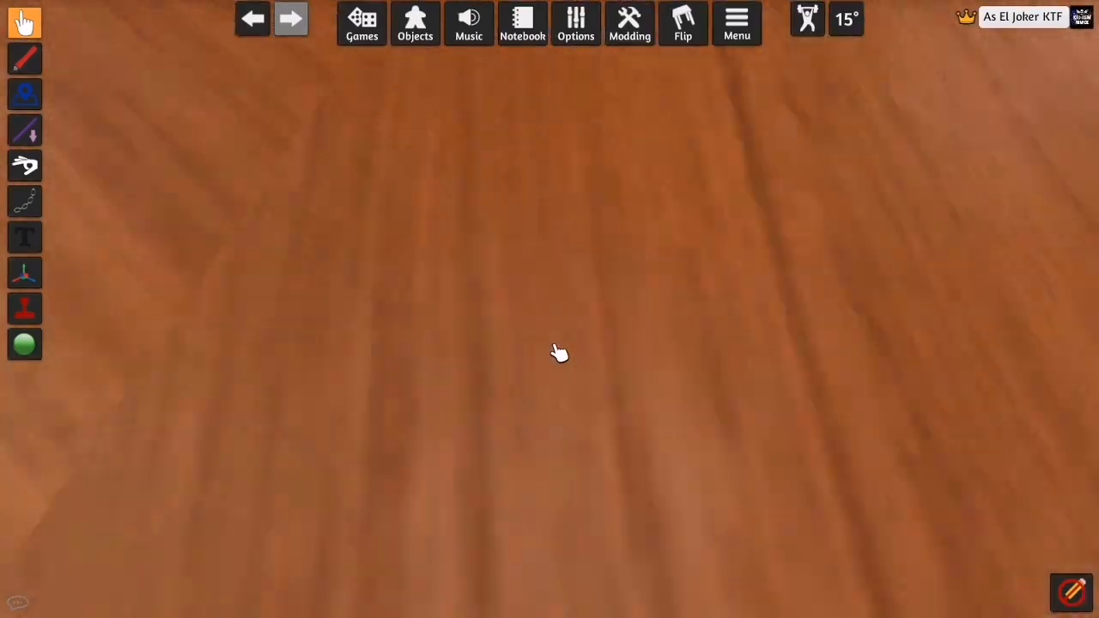
pyautogui.scroll(-2, 558, 206)
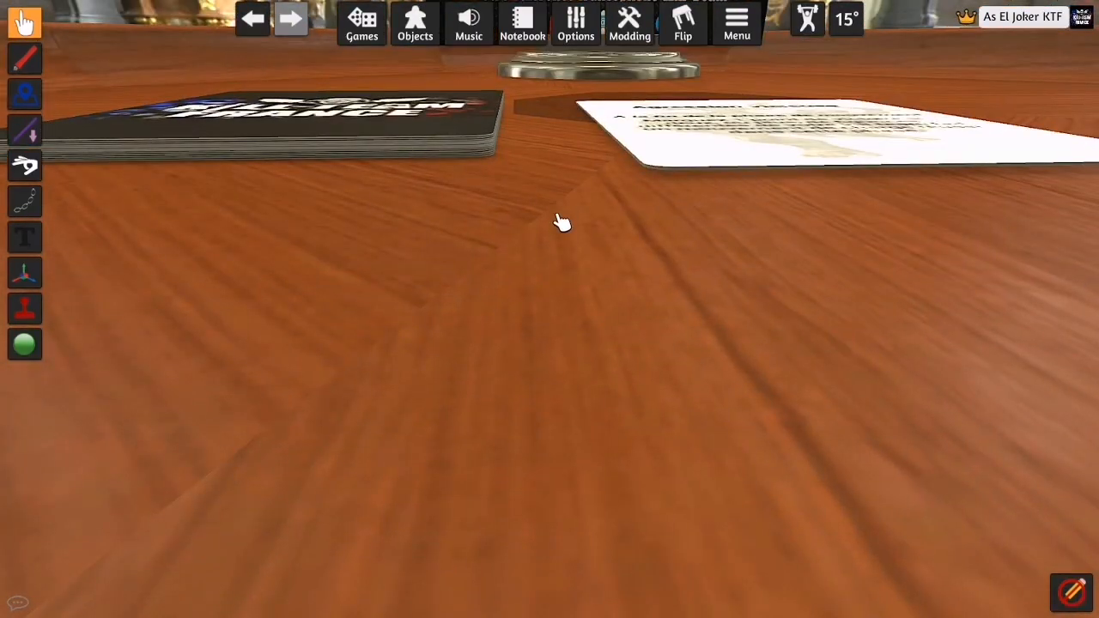
pyautogui.scroll(-6, 560, 232)
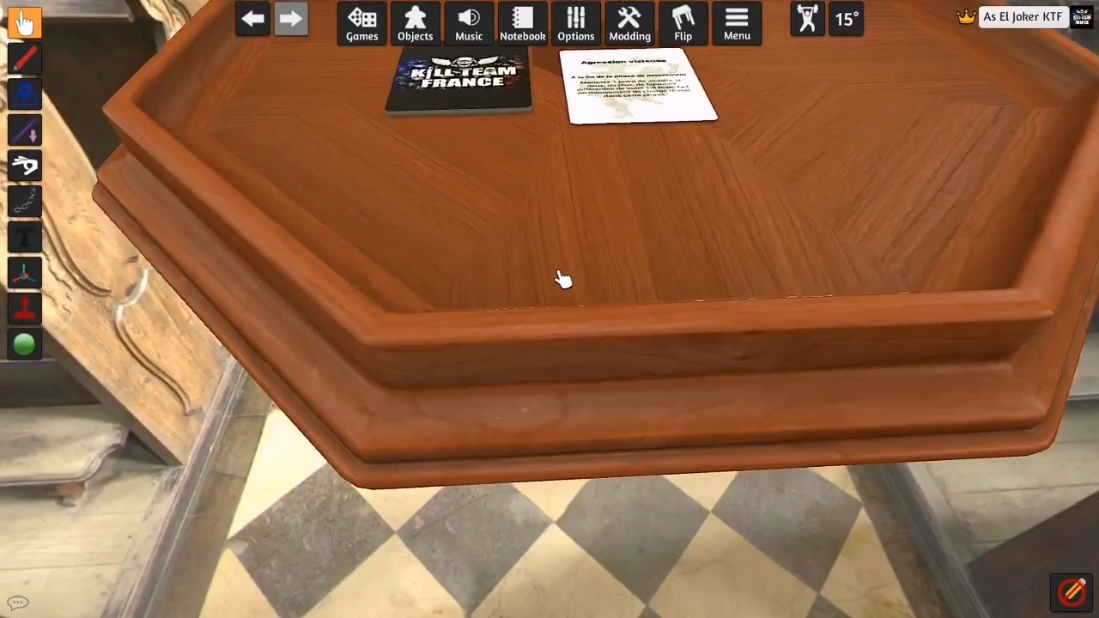
pyautogui.scroll(2, 567, 270)
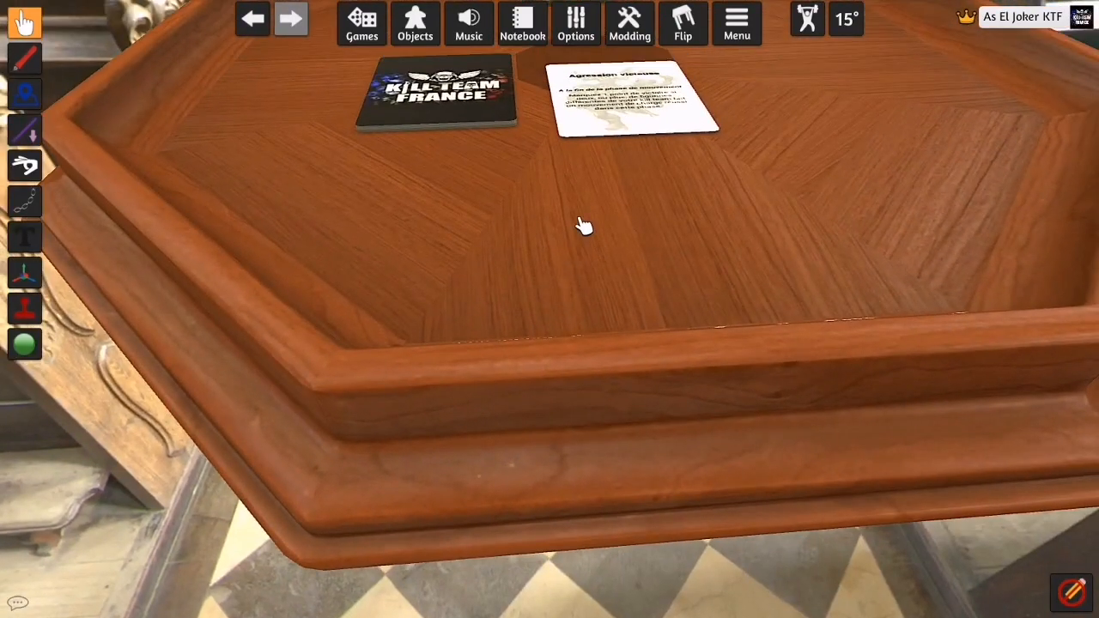
pyautogui.scroll(-5, 592, 225)
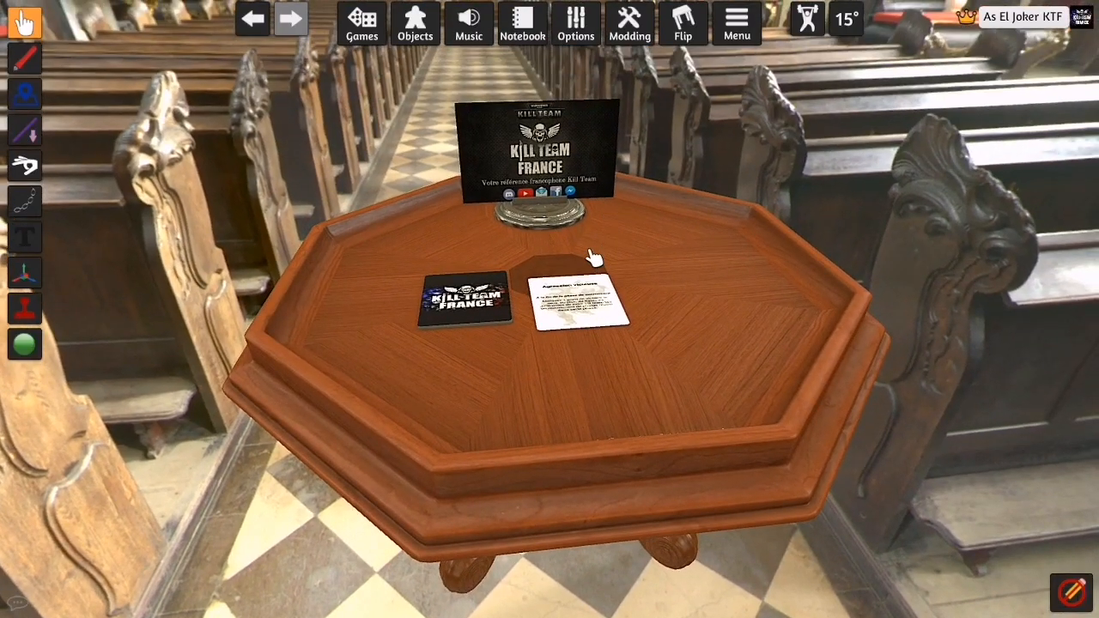
pyautogui.scroll(6, 595, 258)
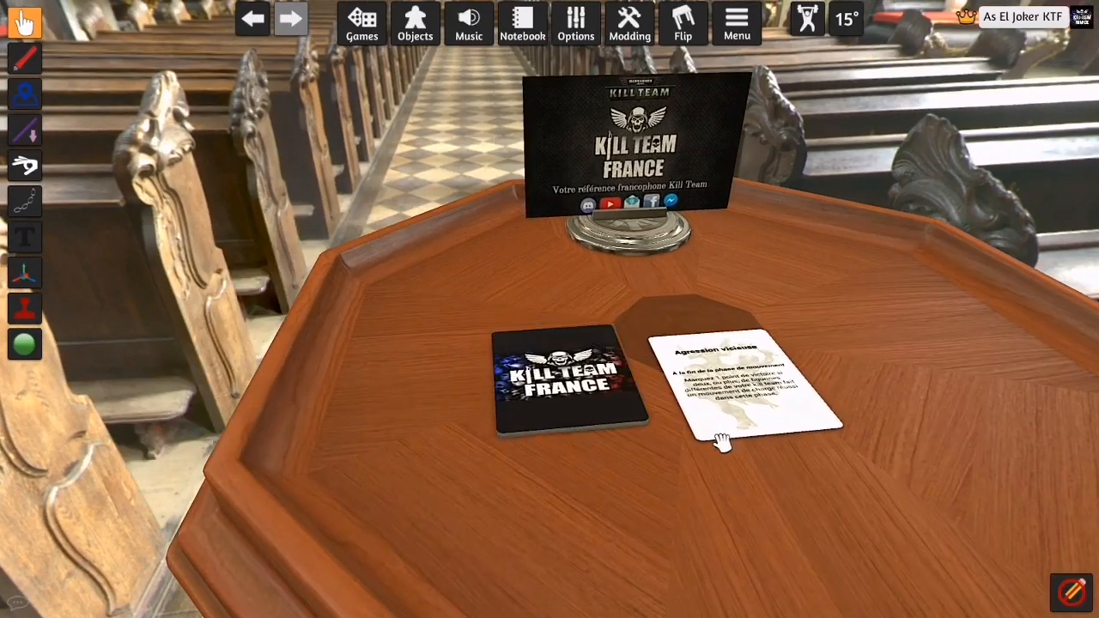
pyautogui.moveTo(721, 442); pyautogui.dragTo(750, 456, button='right')
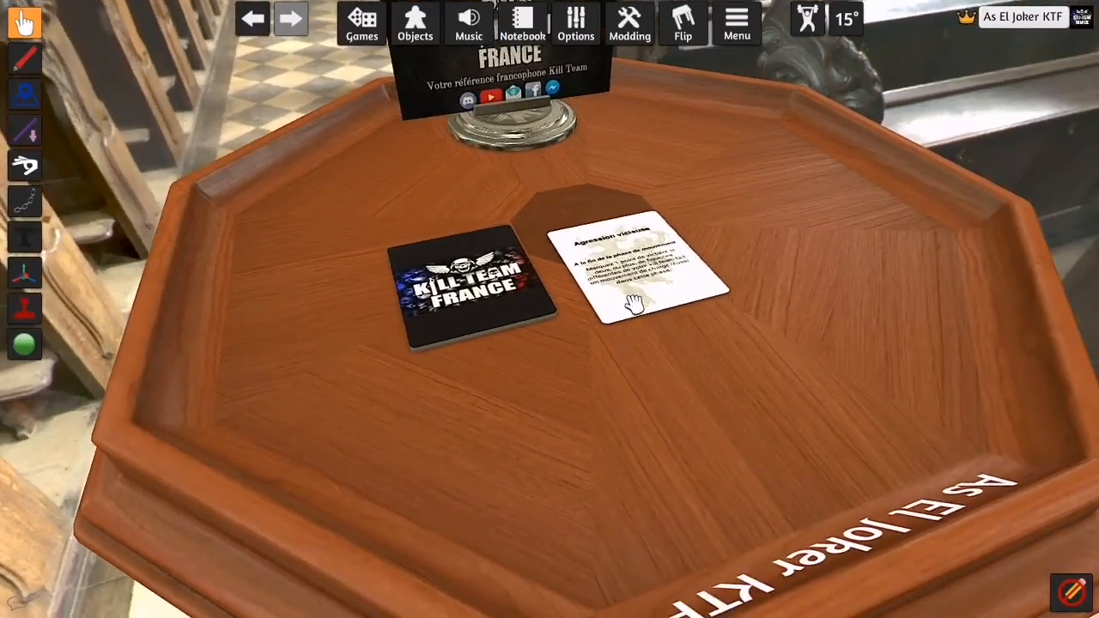
# Draw two more cards from the Kill Team France deck onto the revealed card and turn the deck face up.
pyautogui.moveTo(532, 273); pyautogui.dragTo(604, 284)
pyautogui.press('f')
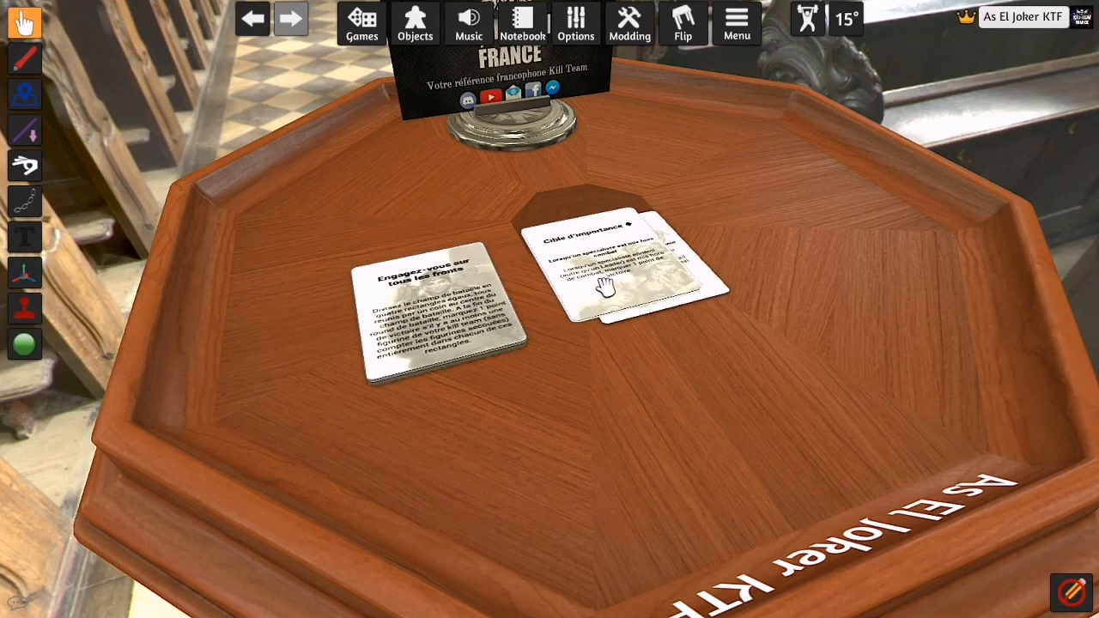
pyautogui.moveTo(455, 313); pyautogui.dragTo(606, 294)
# Delete the deck and all the drawn cards from the table.
pyautogui.moveTo(349, 218); pyautogui.dragTo(780, 438)
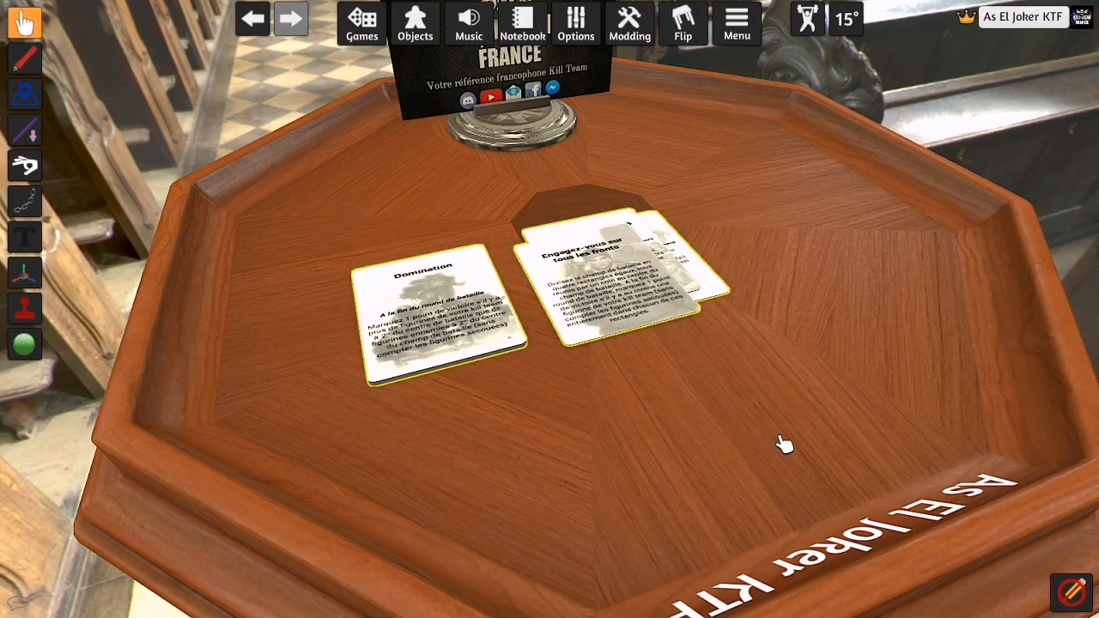
pyautogui.press('Delete')
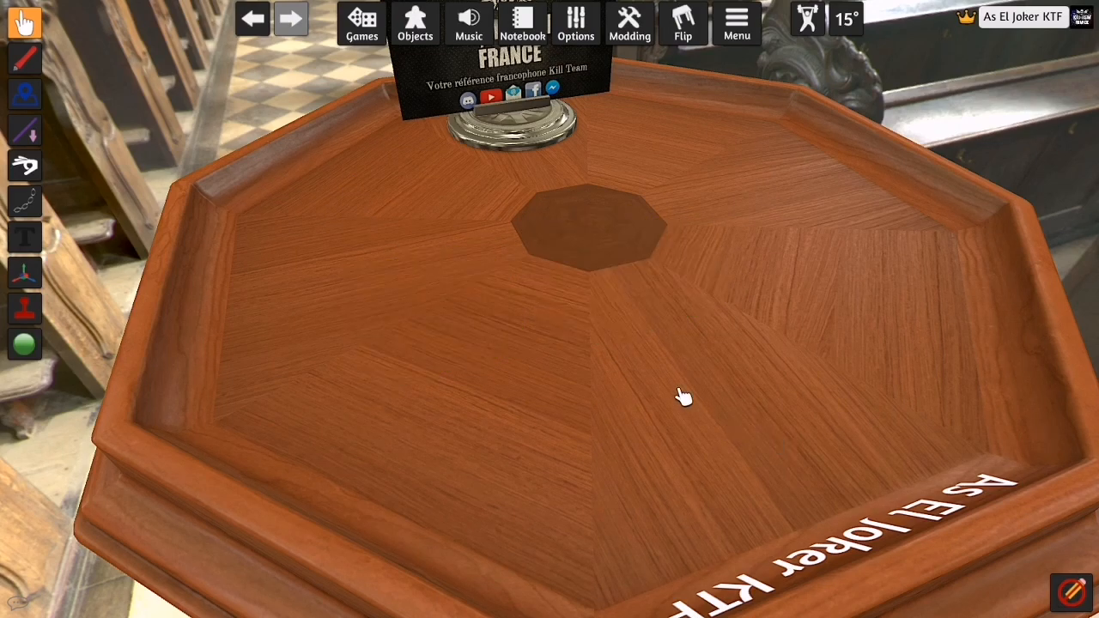
# Browse the Cards components and add a custom Figurine from the Custom components.
pyautogui.moveTo(701, 352); pyautogui.dragTo(602, 295, button='right')
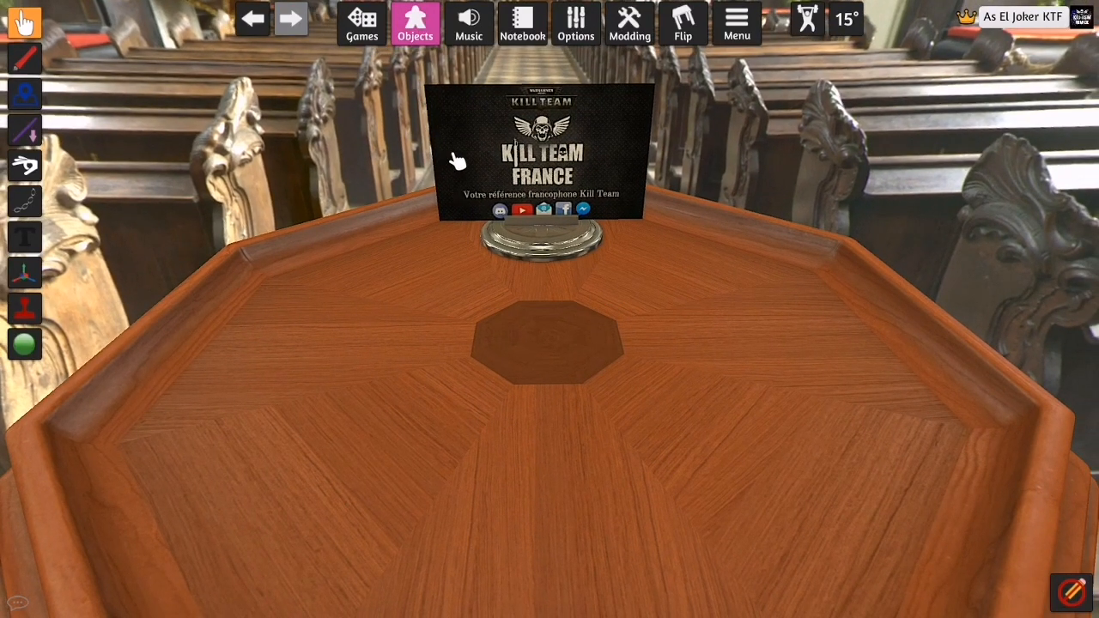
pyautogui.click(415, 25)
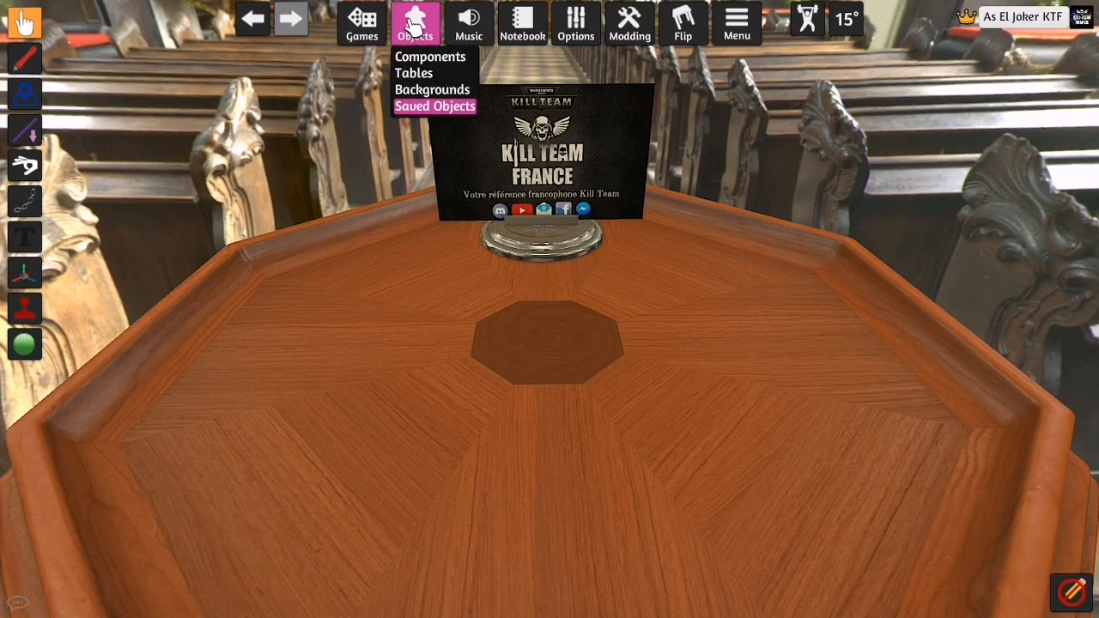
pyautogui.click(429, 58)
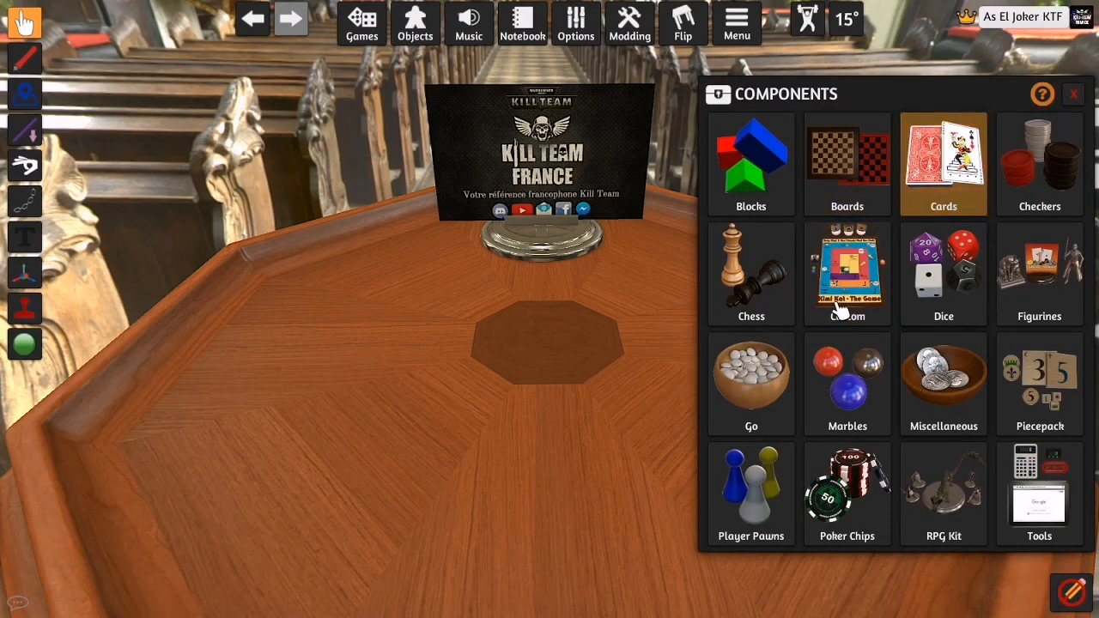
pyautogui.click(937, 190)
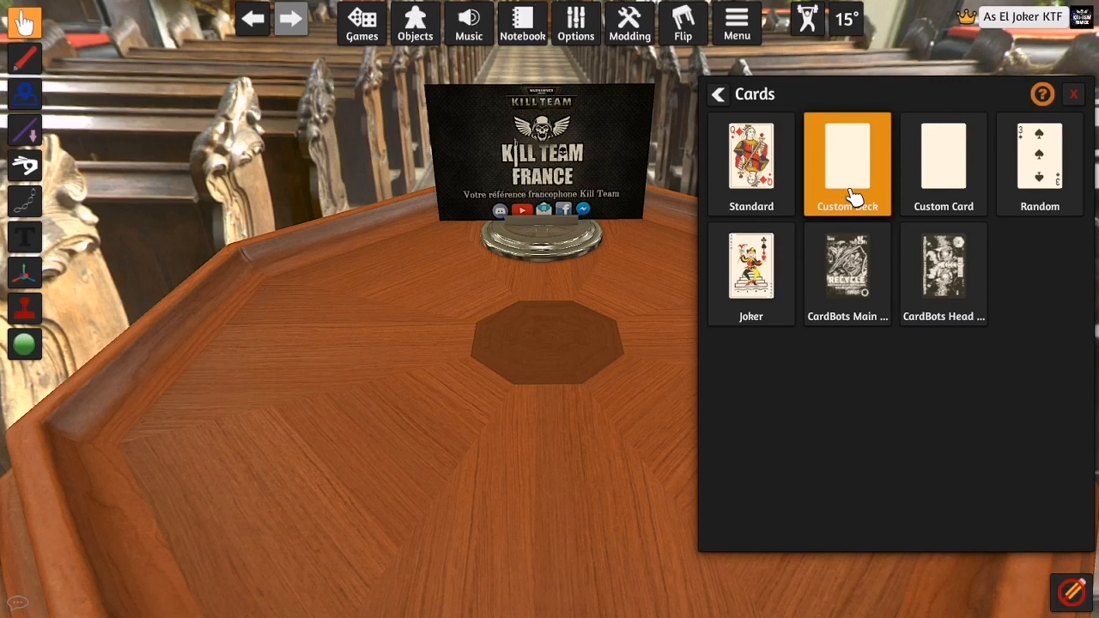
pyautogui.click(718, 94)
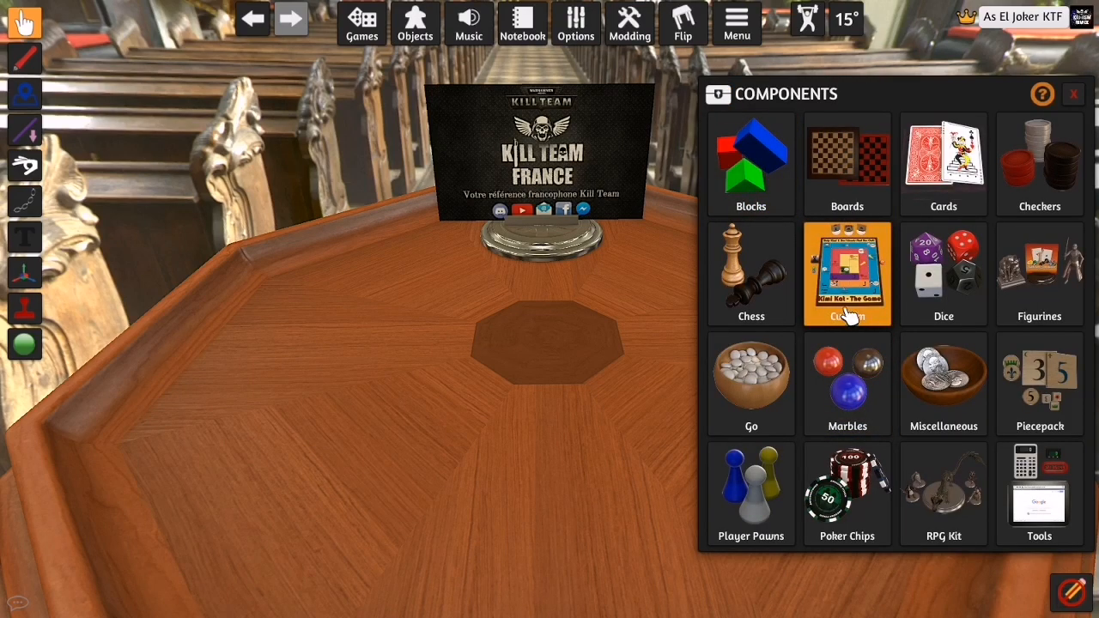
pyautogui.click(849, 317)
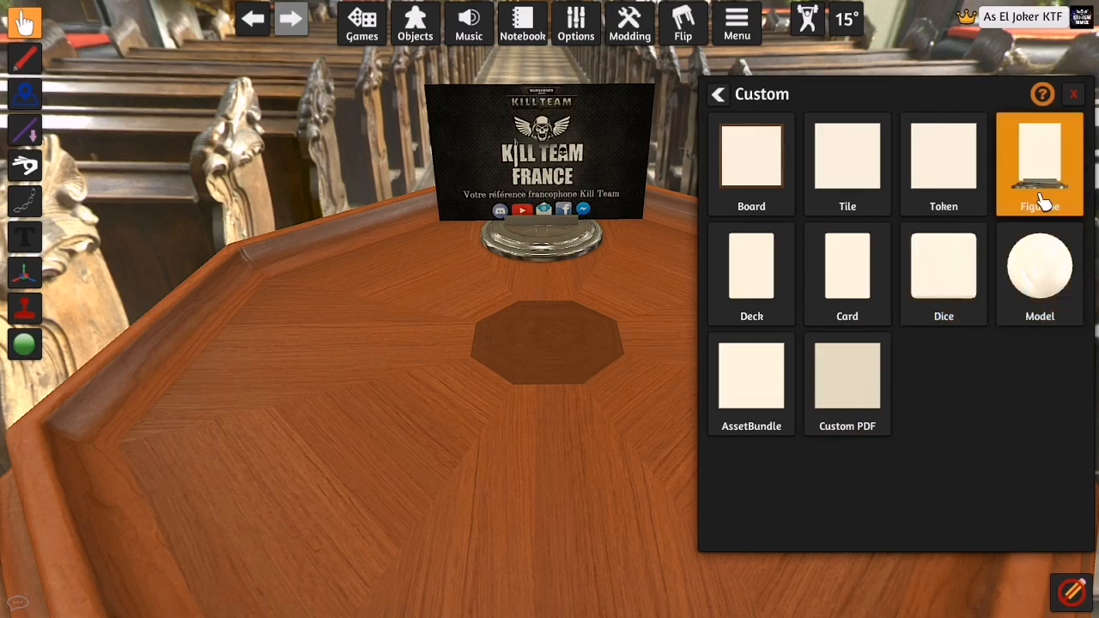
pyautogui.click(1038, 163)
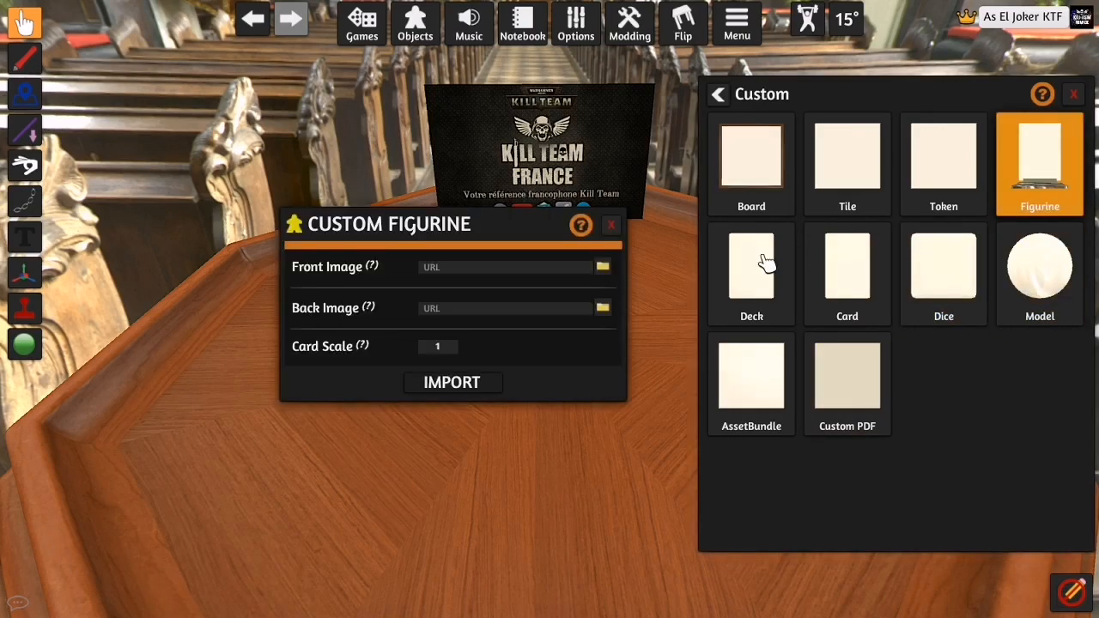
# Choose "logo phoque the emperor.png" from Documents as the figurine's front image and upload it to the Steam Cloud.
pyautogui.click(604, 272)
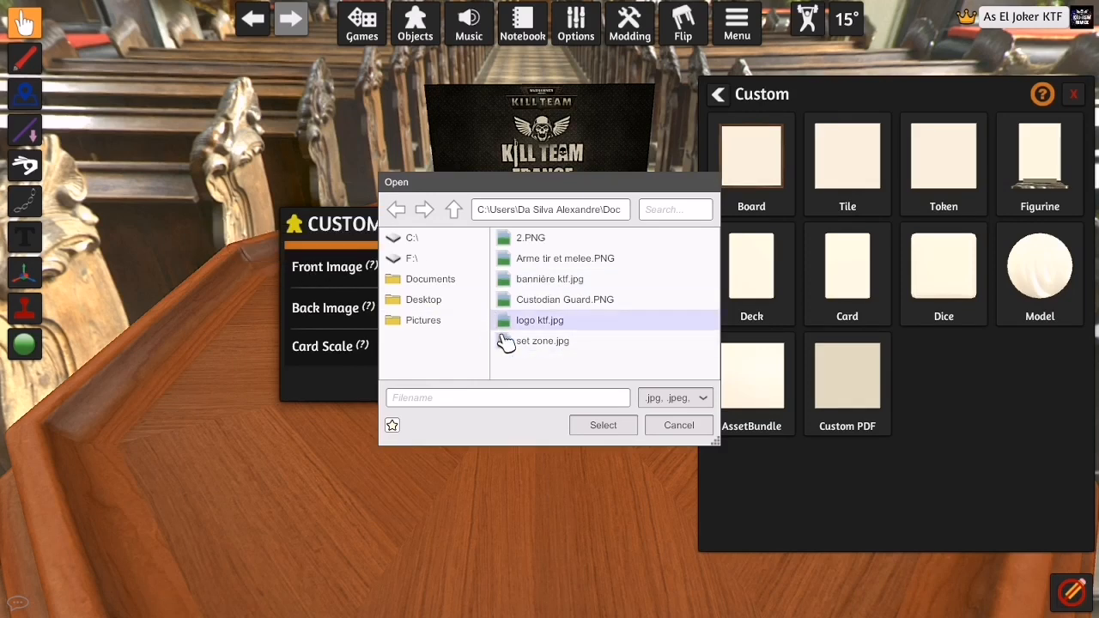
pyautogui.click(421, 280)
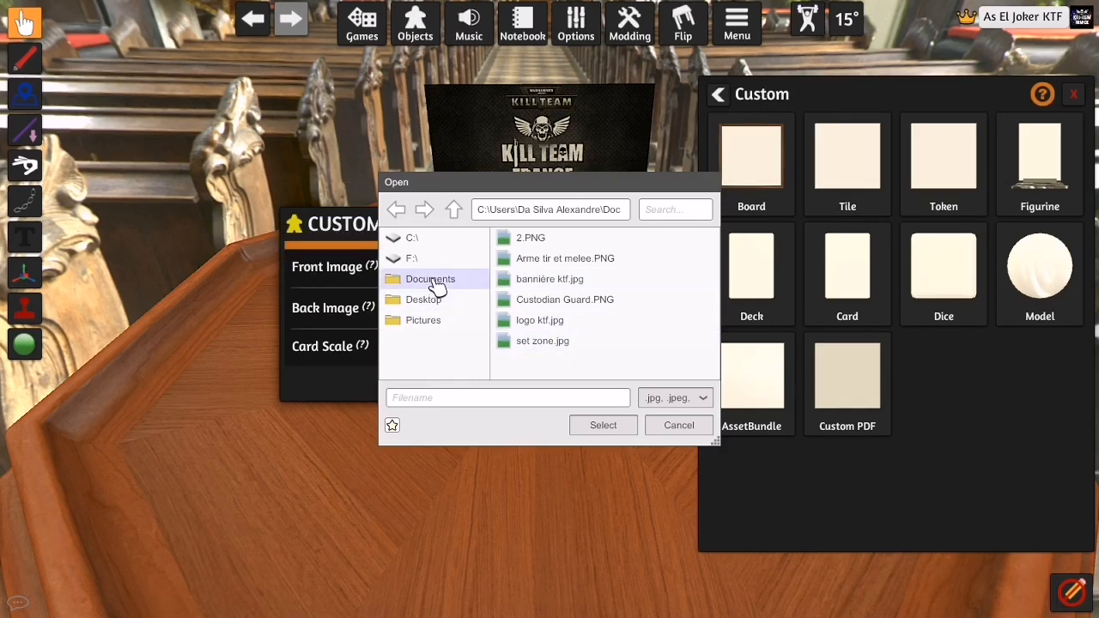
pyautogui.scroll(-1, 562, 316)
pyautogui.scroll(-5, 562, 315)
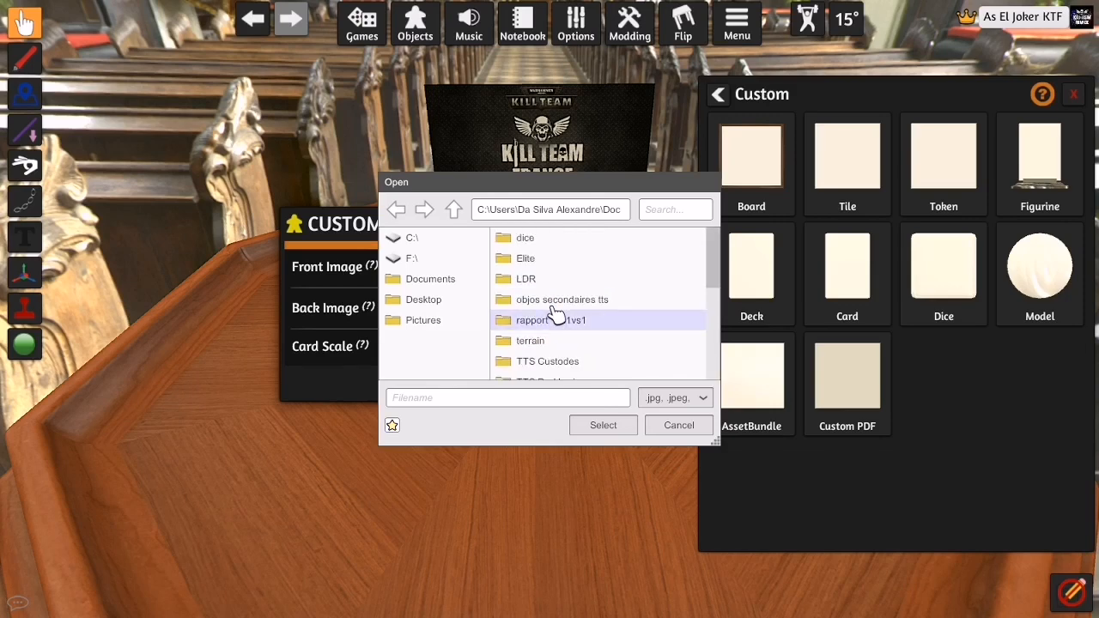
pyautogui.scroll(-5, 557, 324)
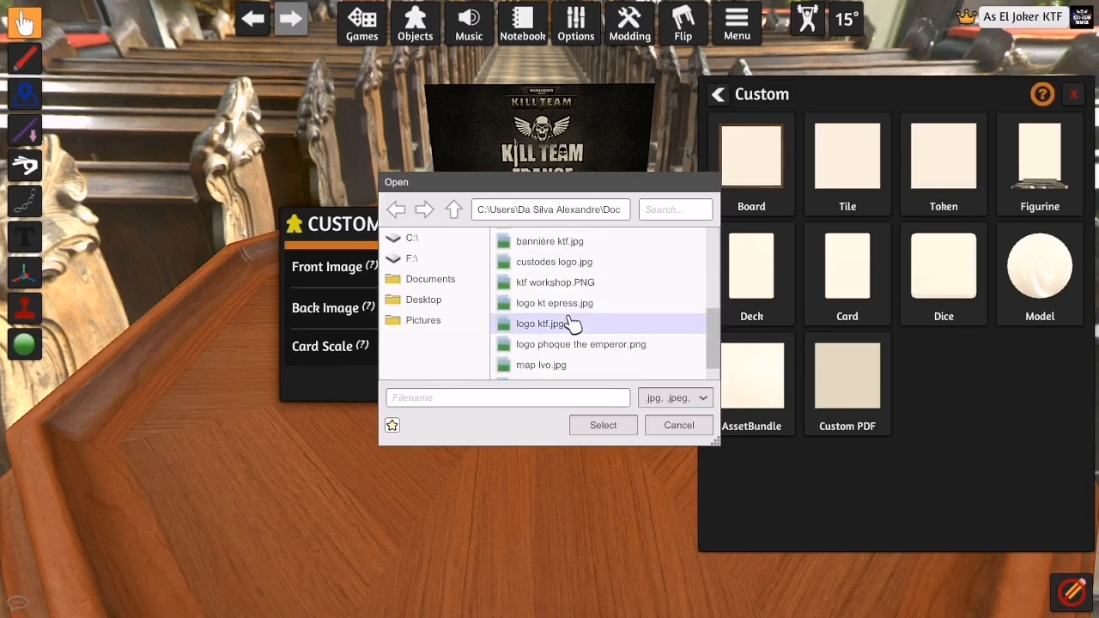
pyautogui.scroll(-1, 570, 344)
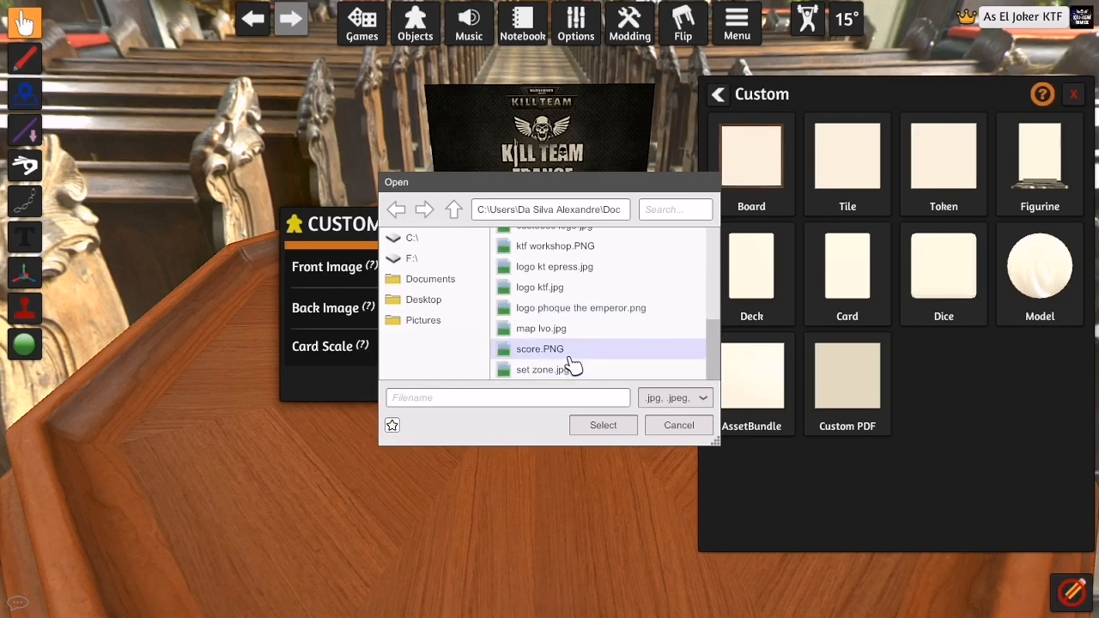
pyautogui.click(582, 309)
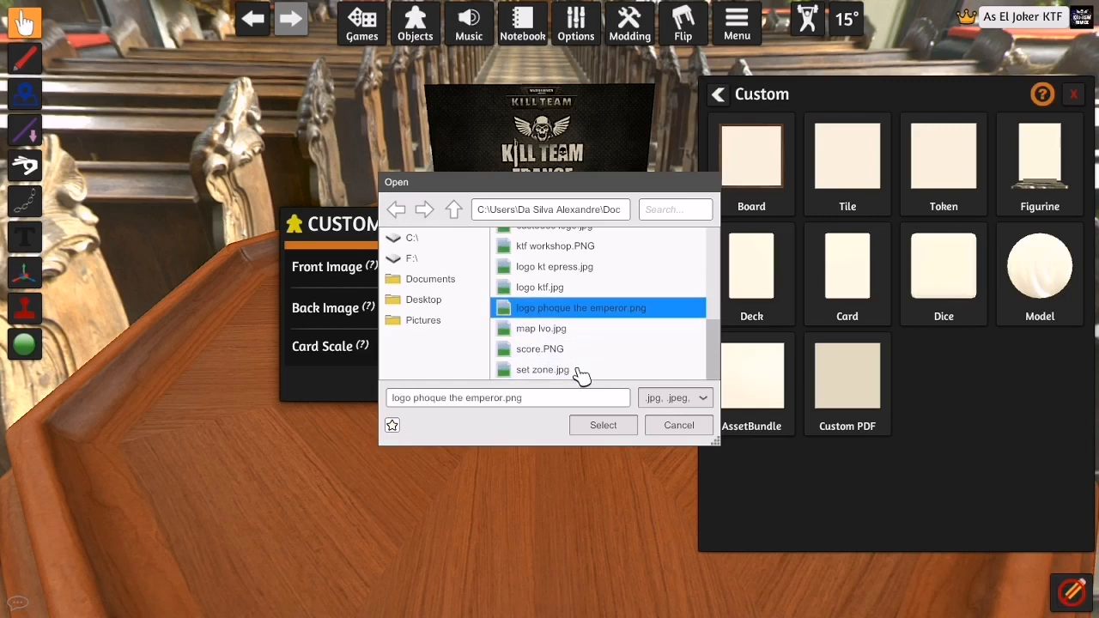
pyautogui.click(593, 427)
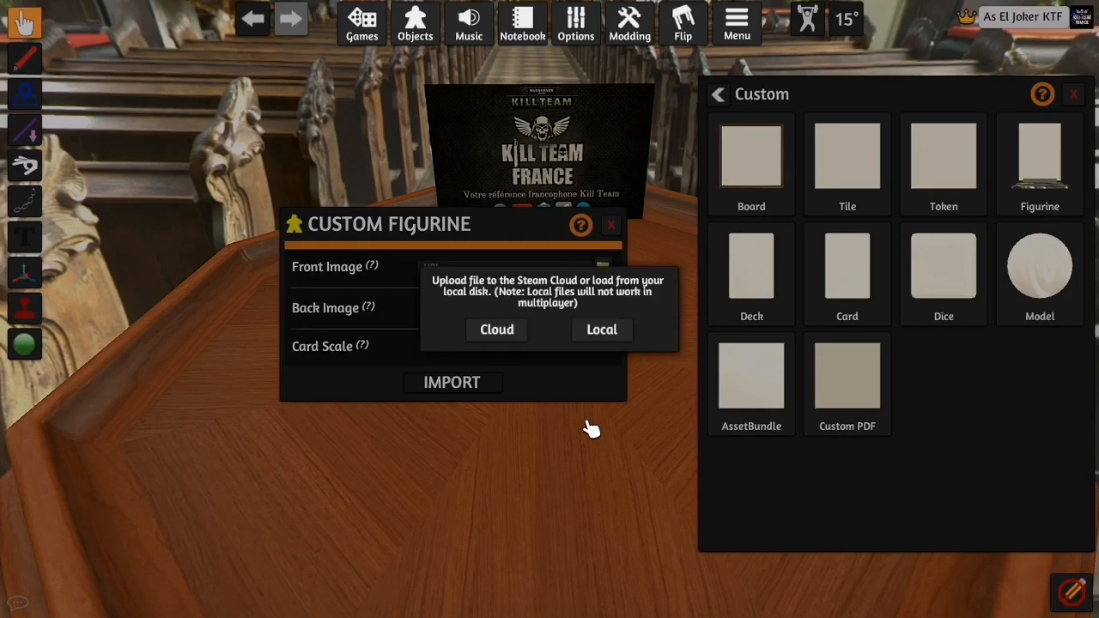
pyautogui.click(497, 333)
pyautogui.click(509, 350)
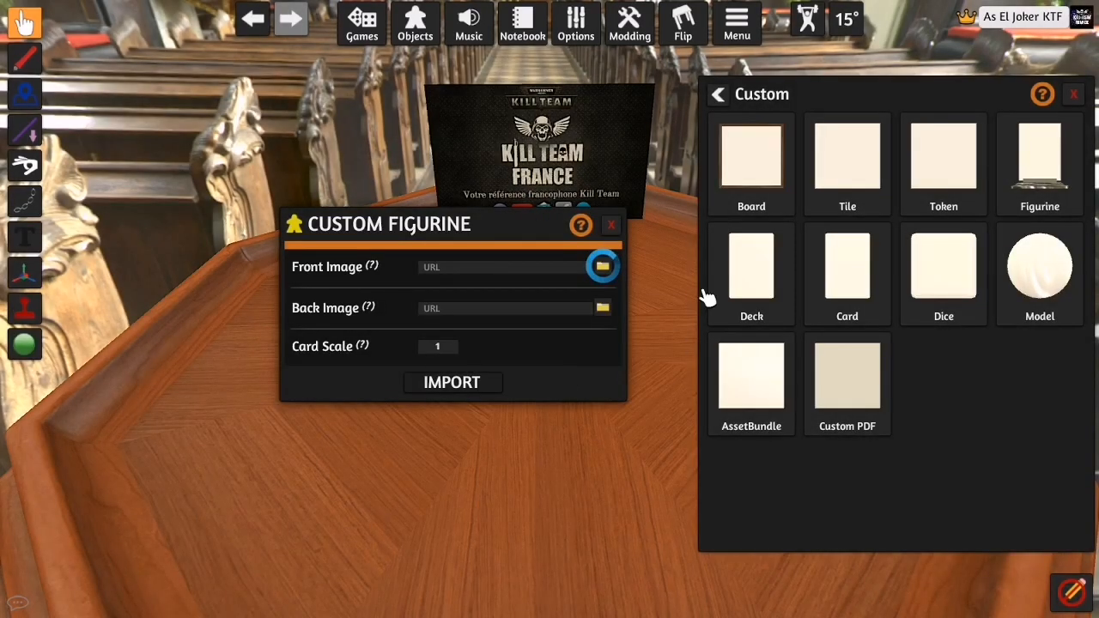
# Set "bannière ktf 1.jpg" as the figurine's back image, upload it to the Steam Cloud, and import the figurine.
pyautogui.click(603, 309)
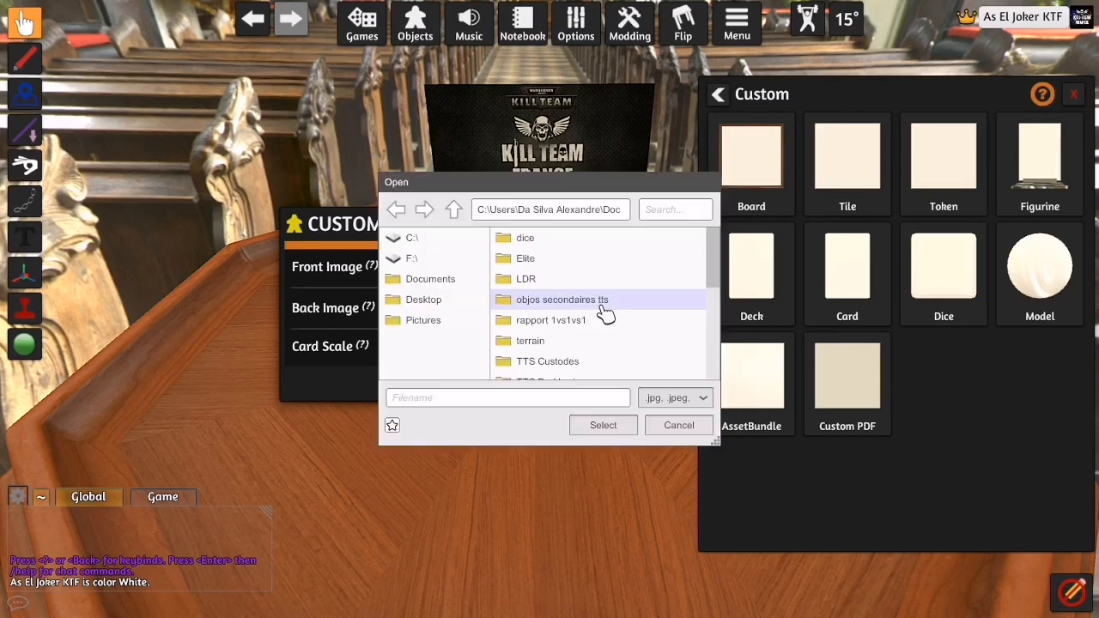
pyautogui.scroll(-2, 587, 328)
pyautogui.scroll(-1, 582, 337)
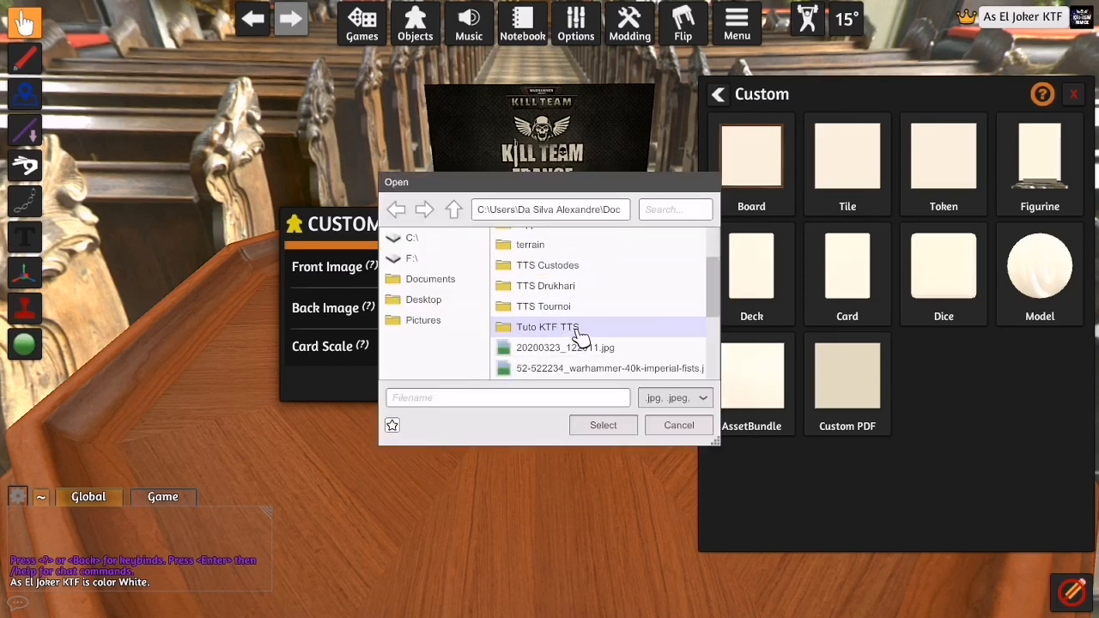
pyautogui.scroll(-2, 581, 335)
pyautogui.click(578, 343)
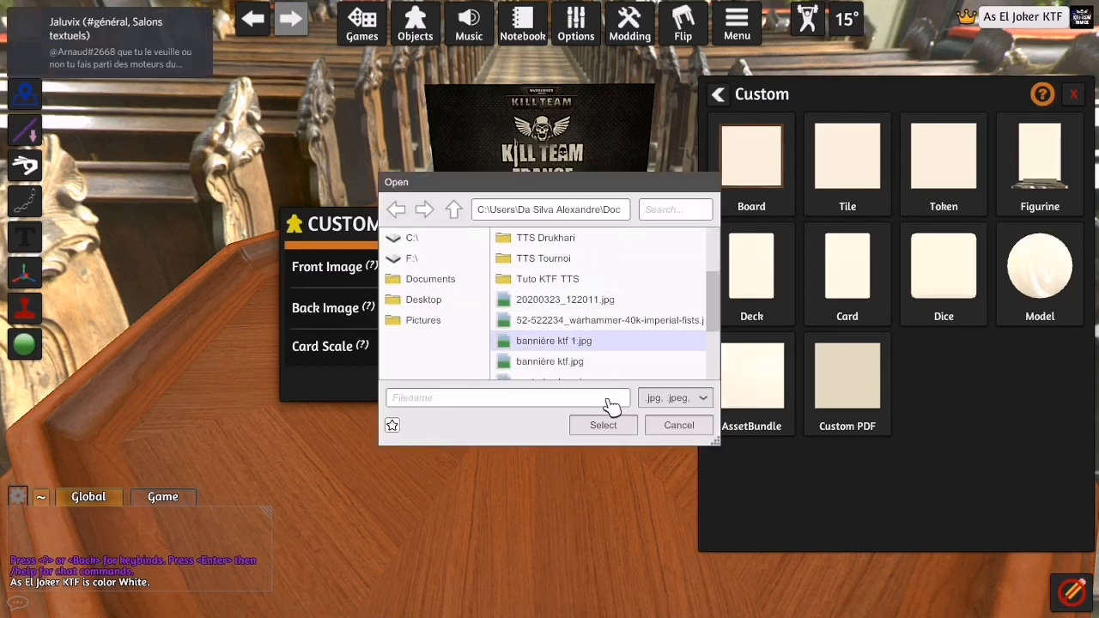
pyautogui.click(604, 427)
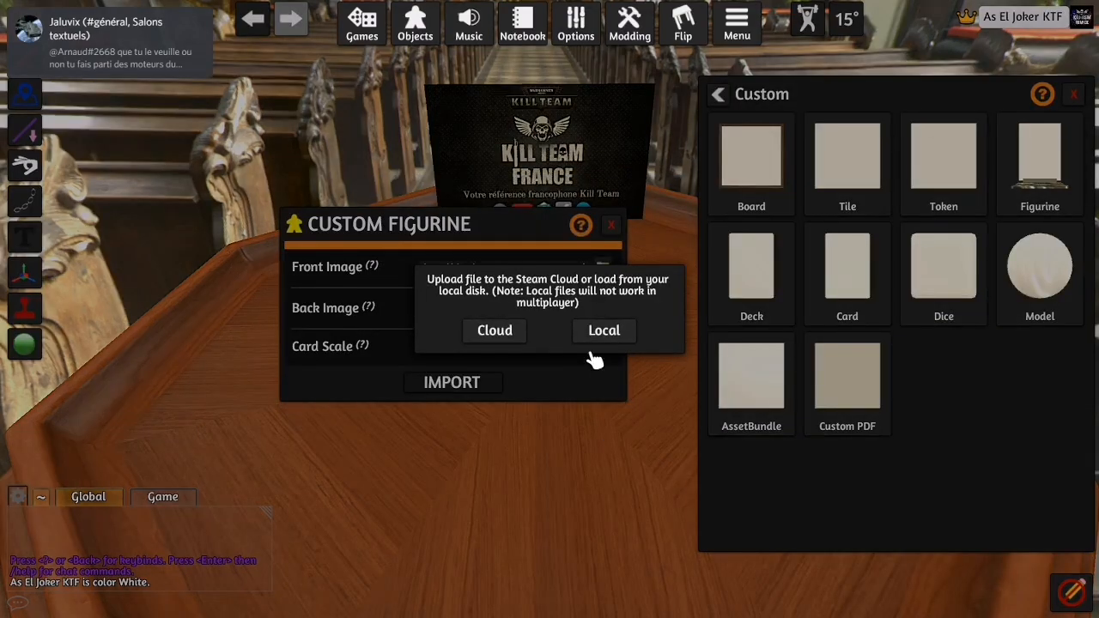
pyautogui.click(497, 332)
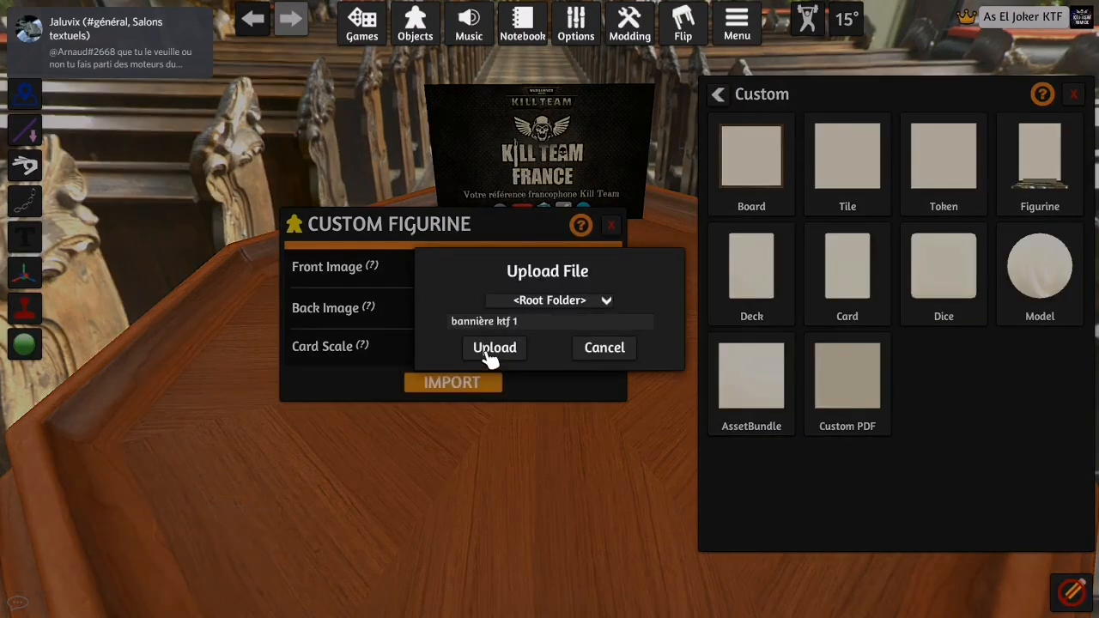
pyautogui.click(491, 347)
pyautogui.click(479, 384)
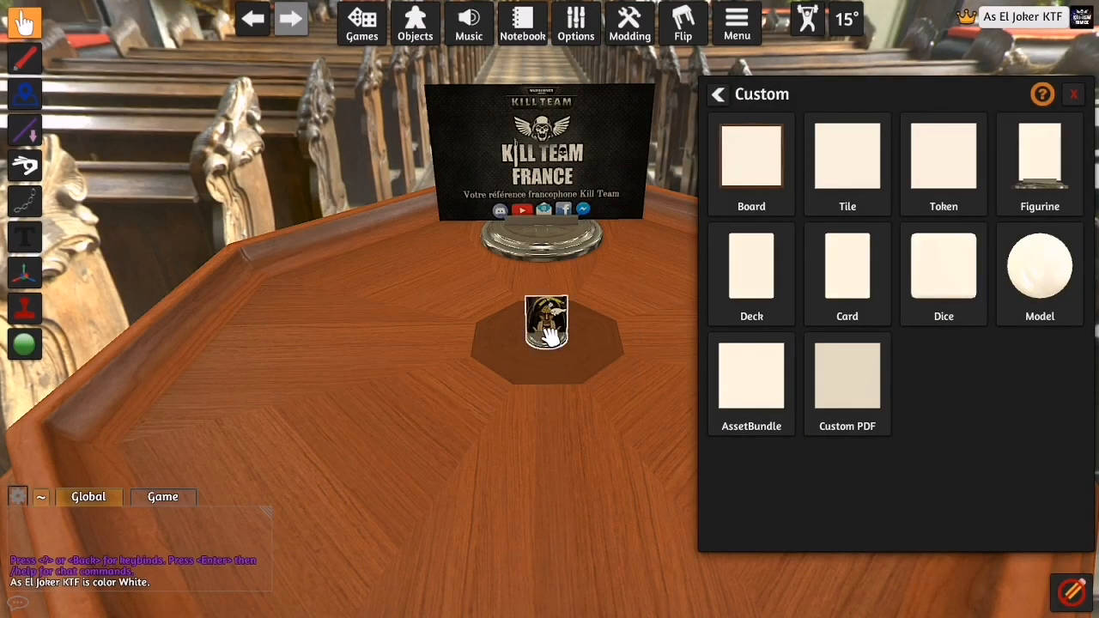
# Scale up the new figurine until it is nearly as large as the Kill Team France panel, and close the Custom components window.
pyautogui.rightClick(550, 335)
pyautogui.moveTo(657, 479)
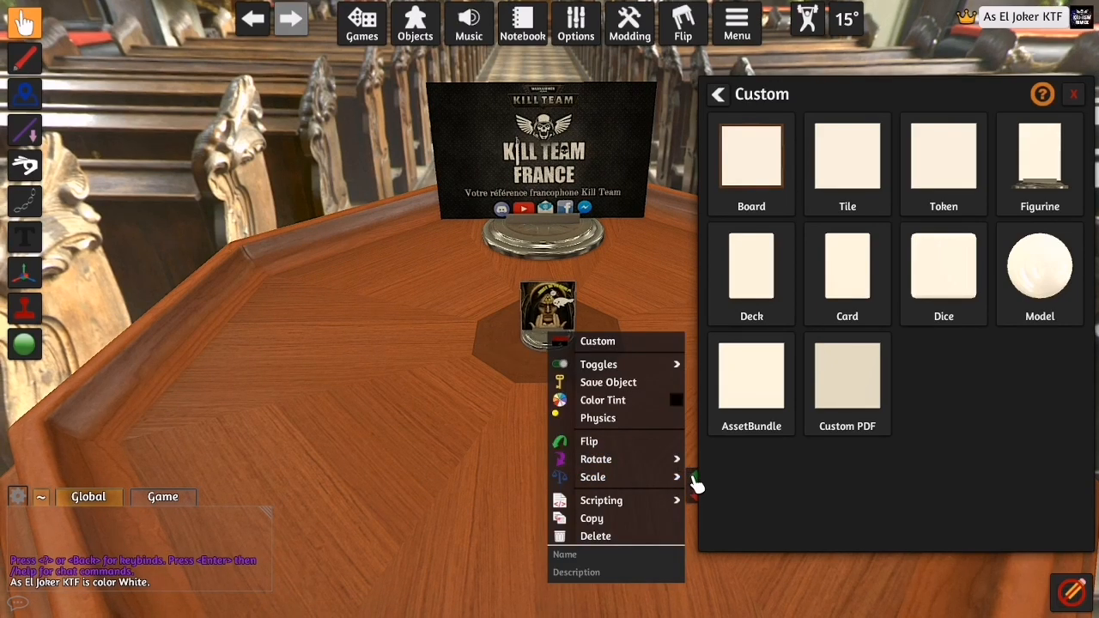
pyautogui.click(695, 478)
pyautogui.click(694, 479)
pyautogui.click(695, 478)
pyautogui.click(695, 478)
pyautogui.click(695, 478)
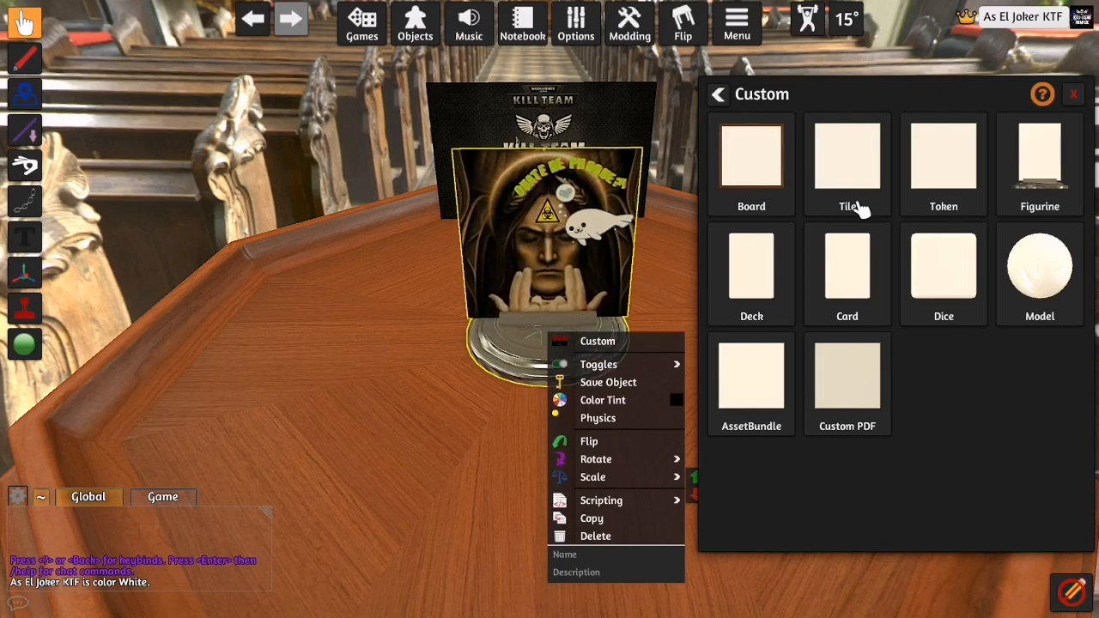
pyautogui.click(1074, 96)
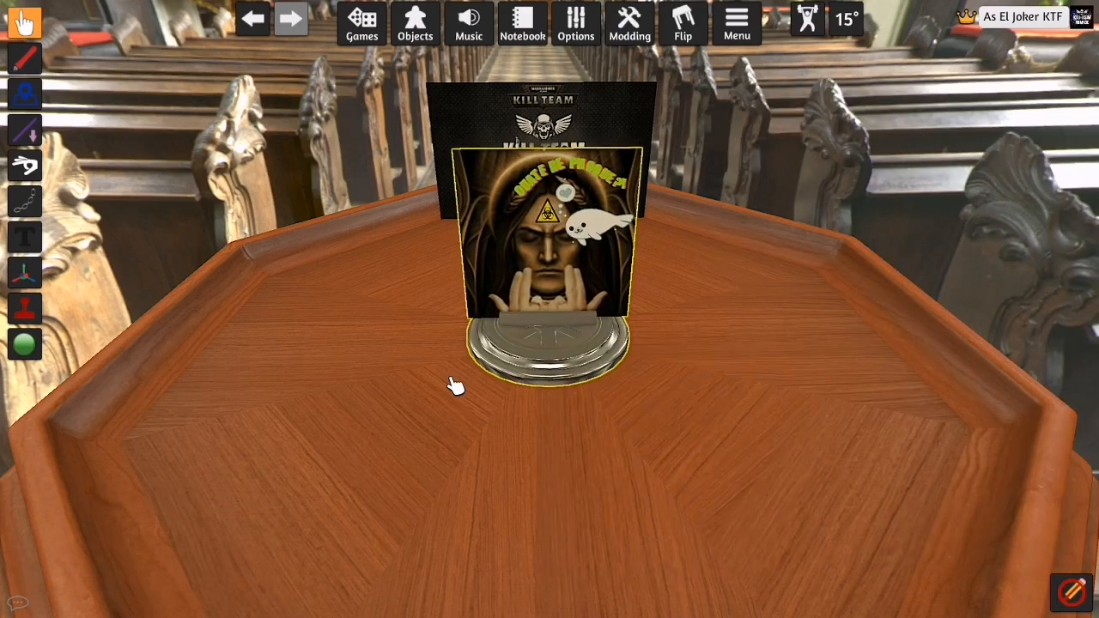
# Move the figurine slightly off the table's centre and rotate it to show its back image.
pyautogui.moveTo(548, 335); pyautogui.dragTo(493, 353)
pyautogui.press('e')
pyautogui.press('e')
pyautogui.press('e')
pyautogui.press('e')
pyautogui.press('e')
pyautogui.press('e')
pyautogui.press('e')
pyautogui.press('e')
pyautogui.press('e')
pyautogui.press('e')
pyautogui.press('e')
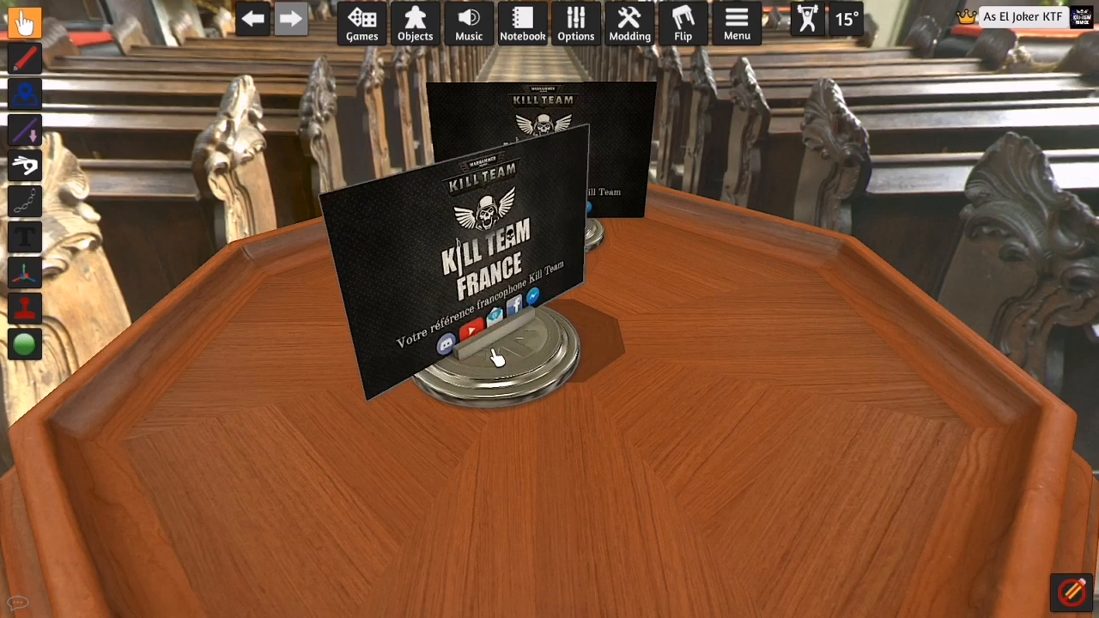
# Place the figurine beside the Kill Team France panel and rotate it so its front image faces the viewer.
pyautogui.moveTo(494, 353); pyautogui.dragTo(362, 279)
pyautogui.press('q')
pyautogui.press('q')
pyautogui.press('q')
pyautogui.press('q')
pyautogui.press('q')
pyautogui.press('q')
pyautogui.press('q')
pyautogui.press('q')
pyautogui.press('q')
pyautogui.press('q')
pyautogui.press('q')
pyautogui.press('q')
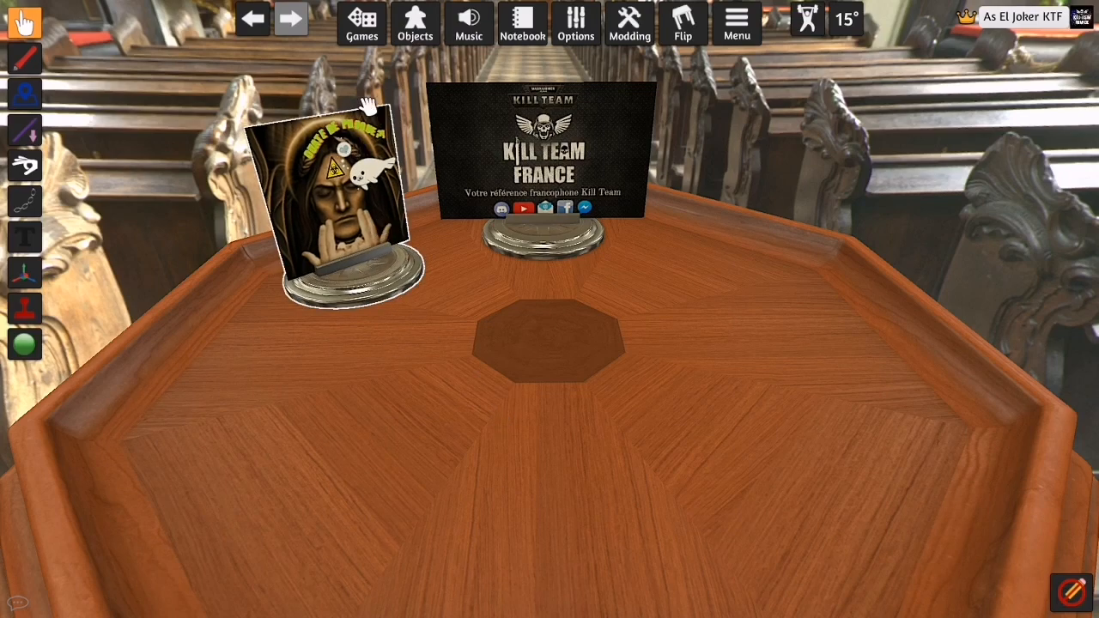
# Add a Custom Card from the Cards components to the table.
pyautogui.moveTo(415, 26)
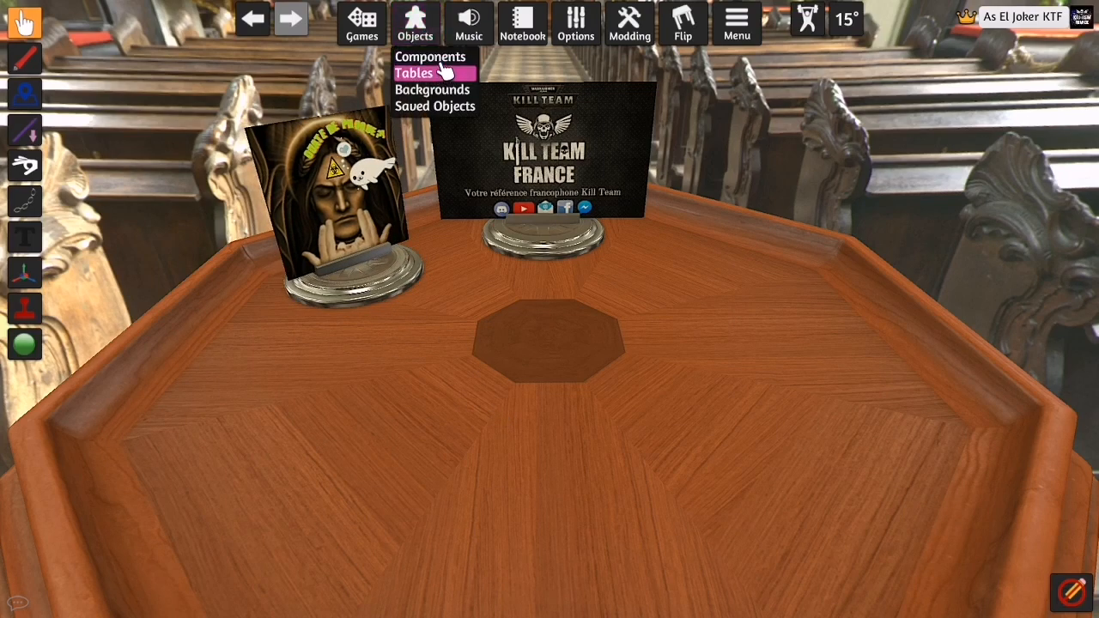
pyautogui.click(432, 57)
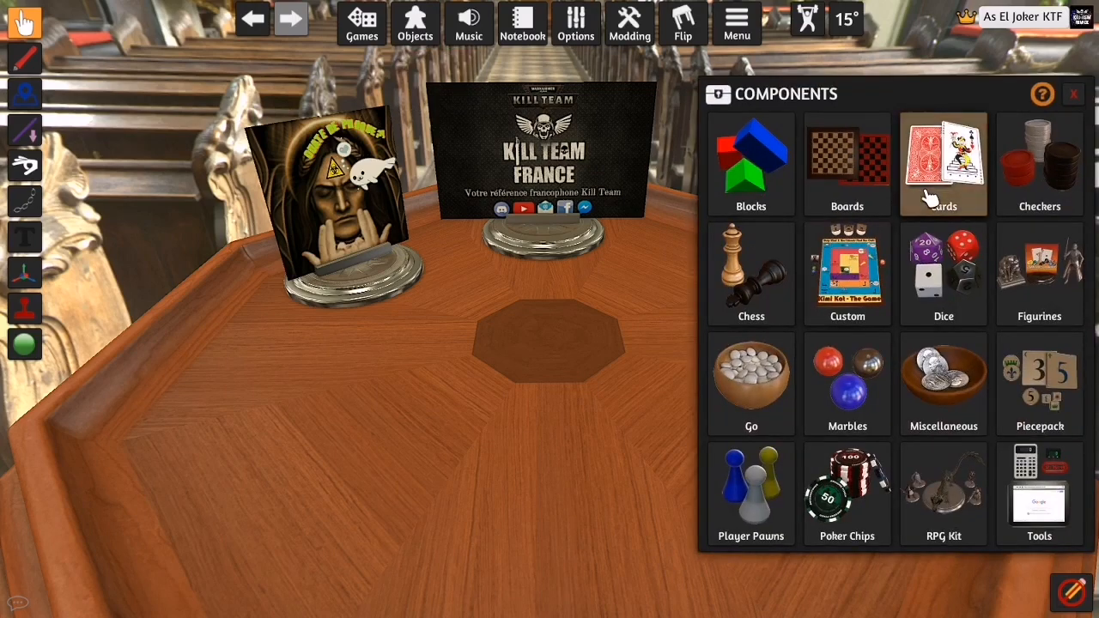
pyautogui.click(929, 199)
pyautogui.click(928, 199)
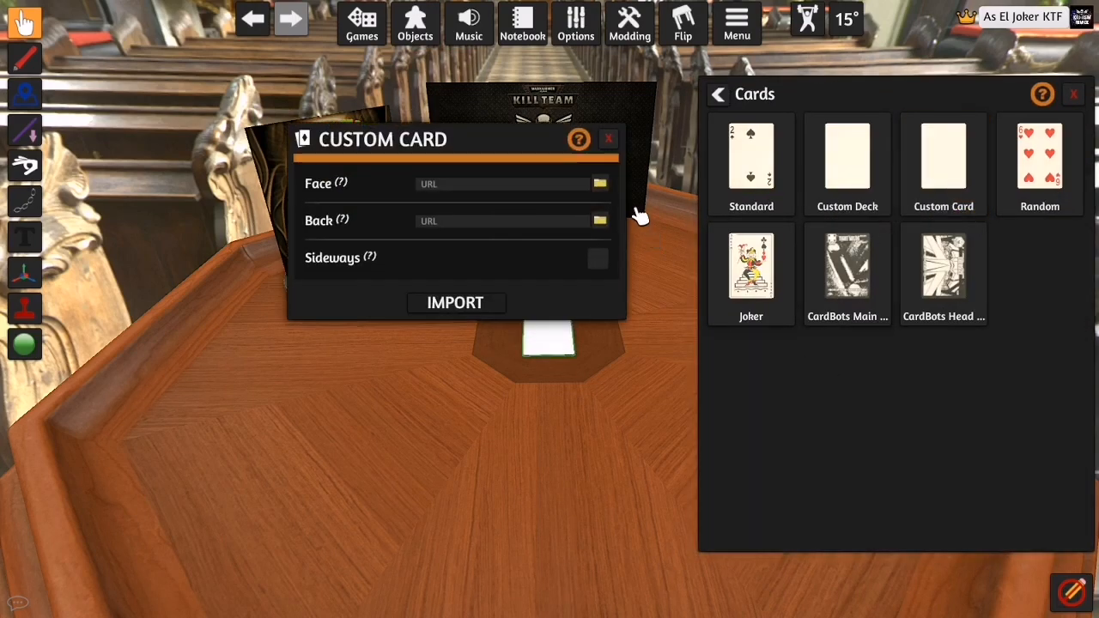
# Choose "Arme tir et melee.PNG" from the TTS Custodes folder as the card's face and upload it to the Steam Cloud.
pyautogui.click(600, 184)
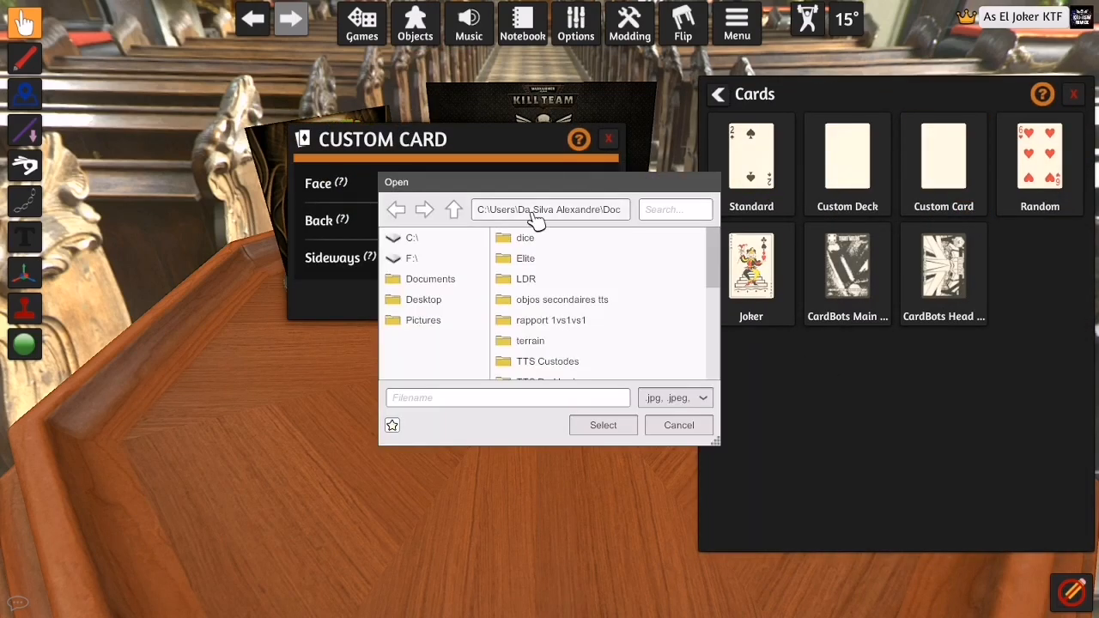
pyautogui.scroll(-3, 562, 265)
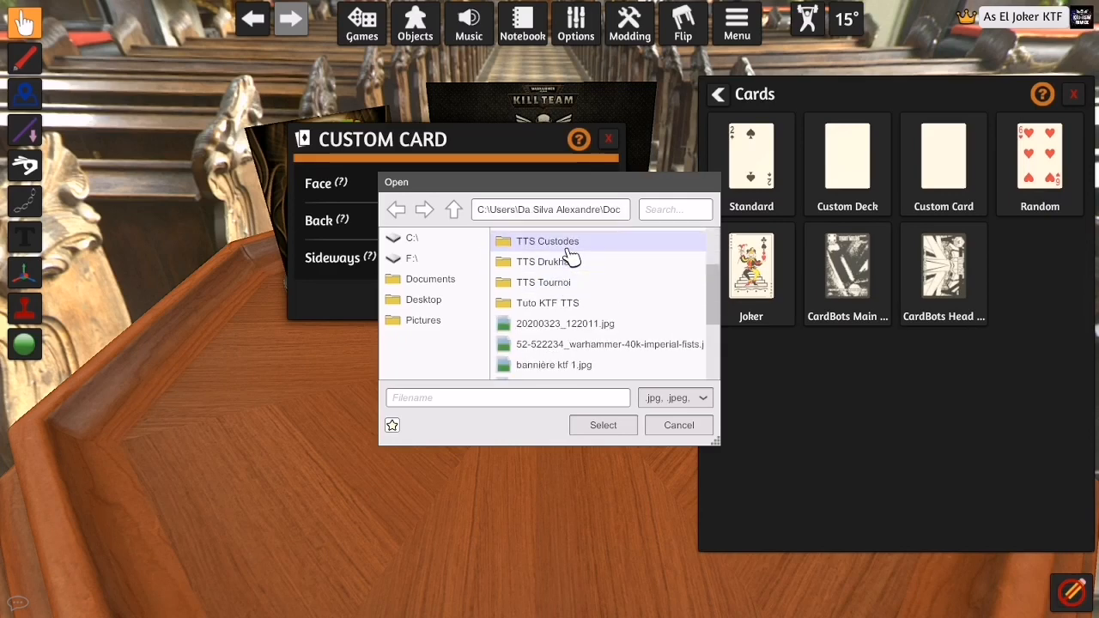
pyautogui.doubleClick(571, 243)
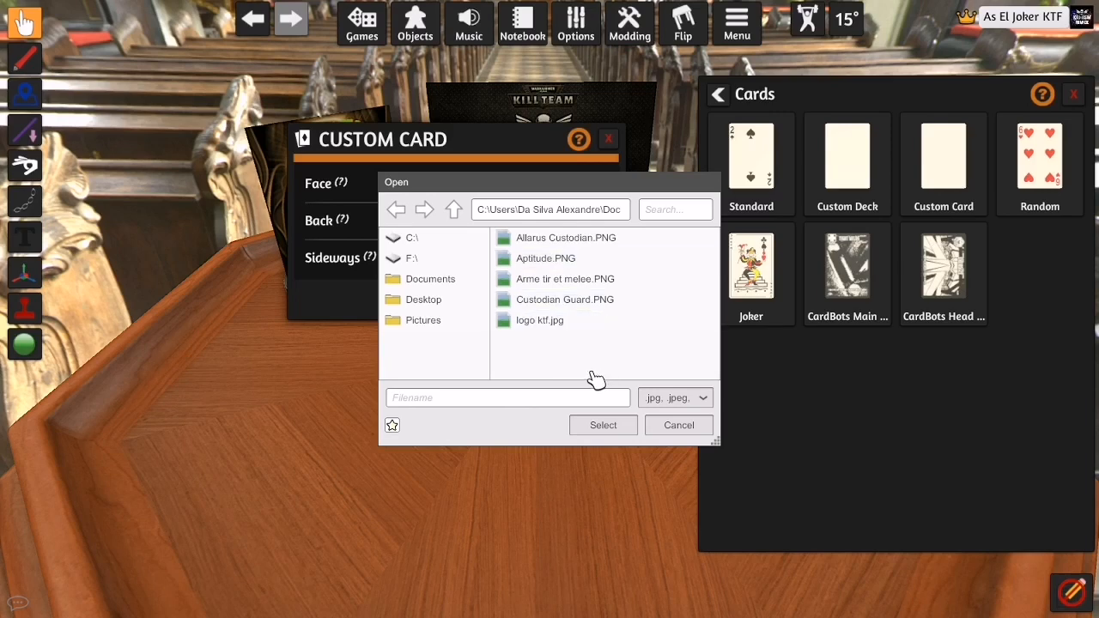
pyautogui.click(559, 284)
pyautogui.click(601, 426)
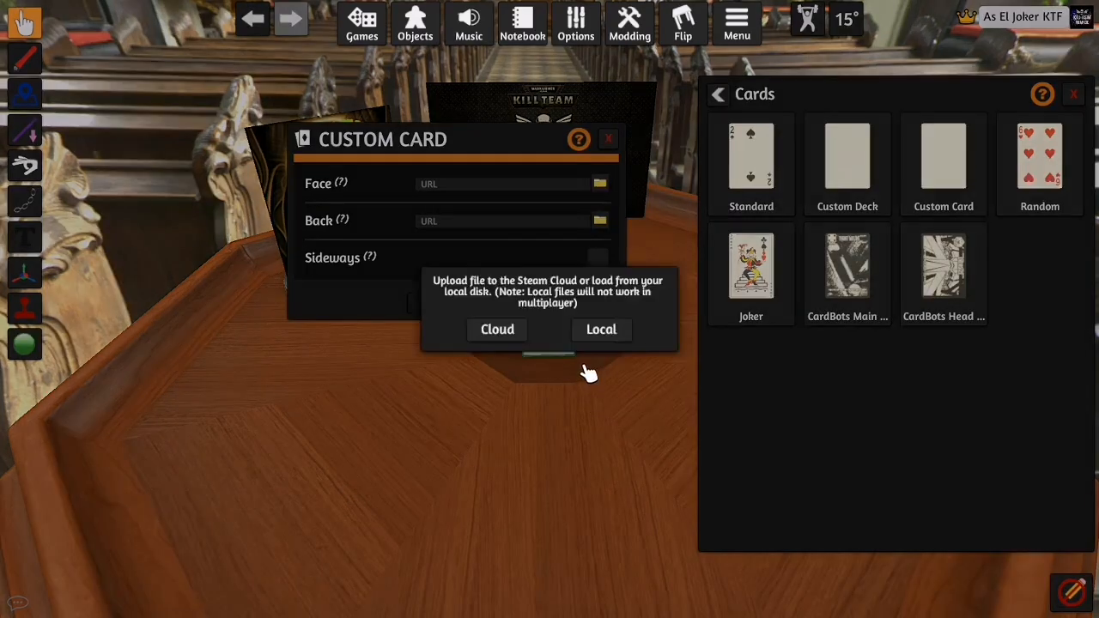
pyautogui.click(503, 337)
pyautogui.click(511, 347)
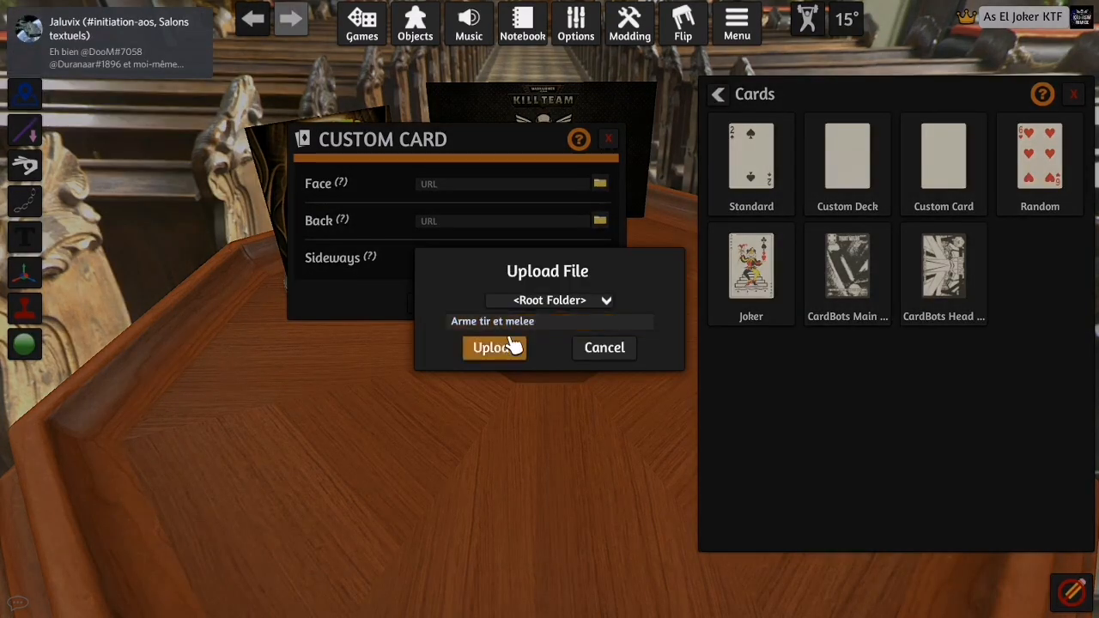
# Set "logo ktf.jpg" as the card's back, upload it to the Steam Cloud, and import the card.
pyautogui.click(600, 223)
pyautogui.click(570, 323)
pyautogui.click(602, 426)
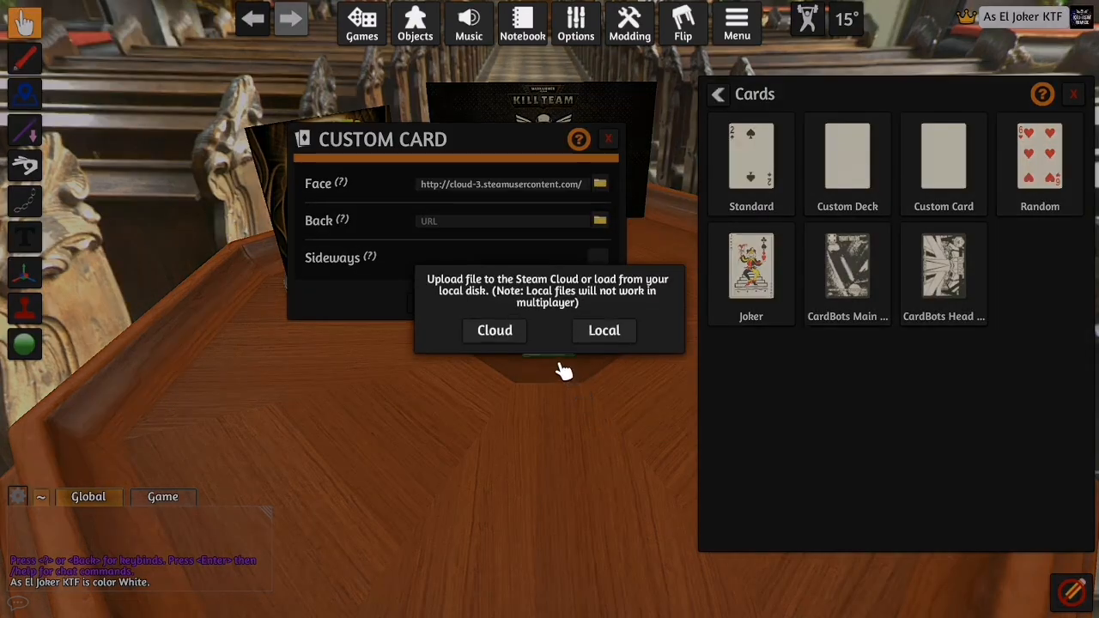
pyautogui.click(495, 331)
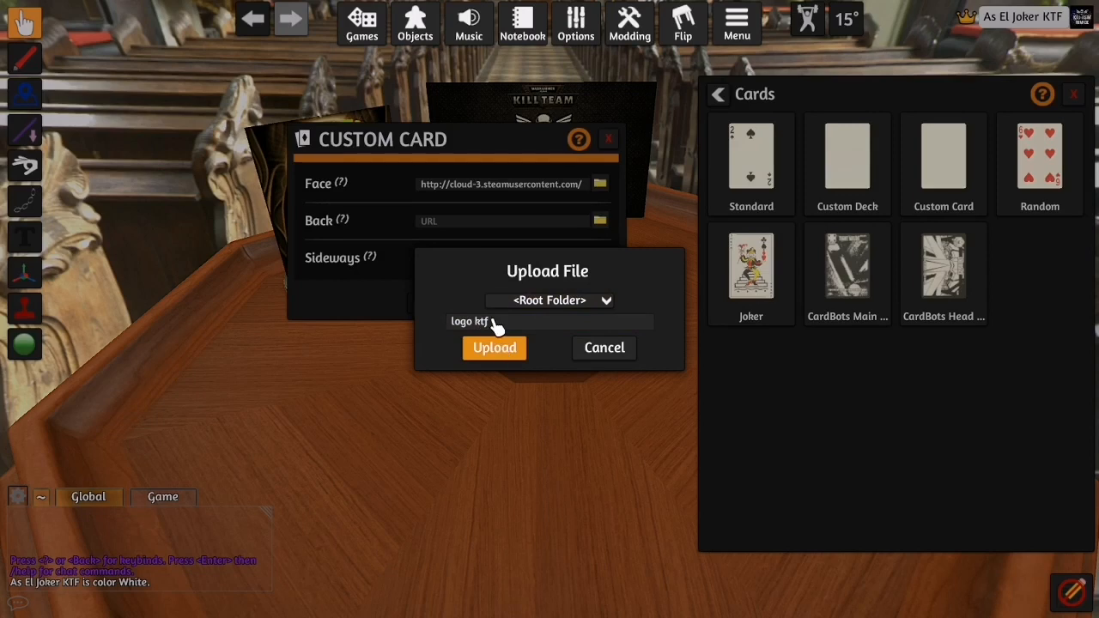
pyautogui.click(498, 347)
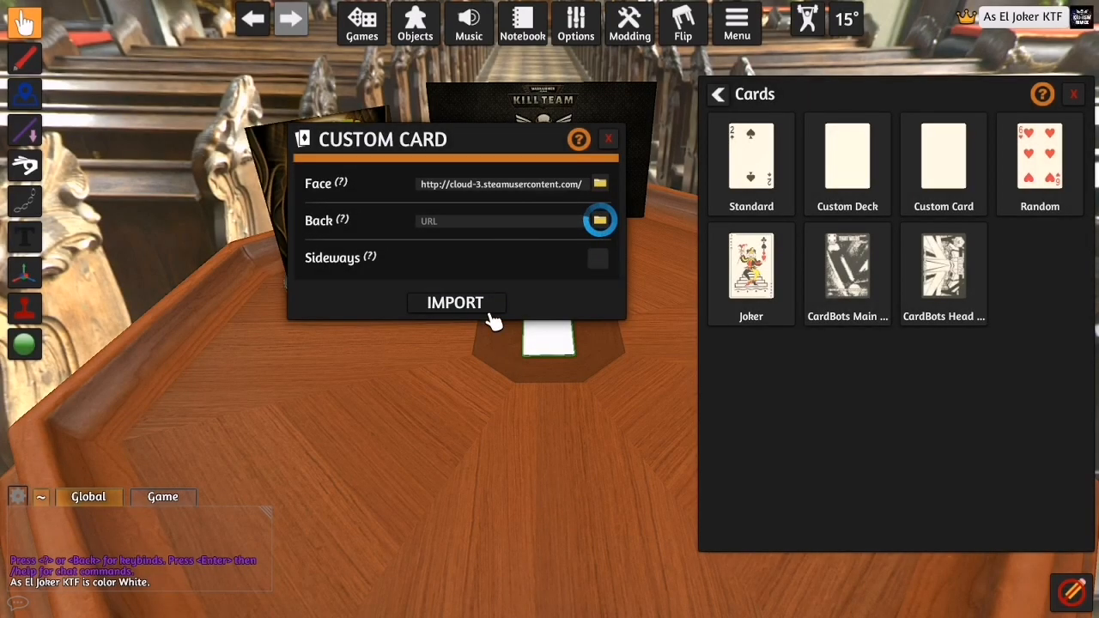
pyautogui.click(488, 303)
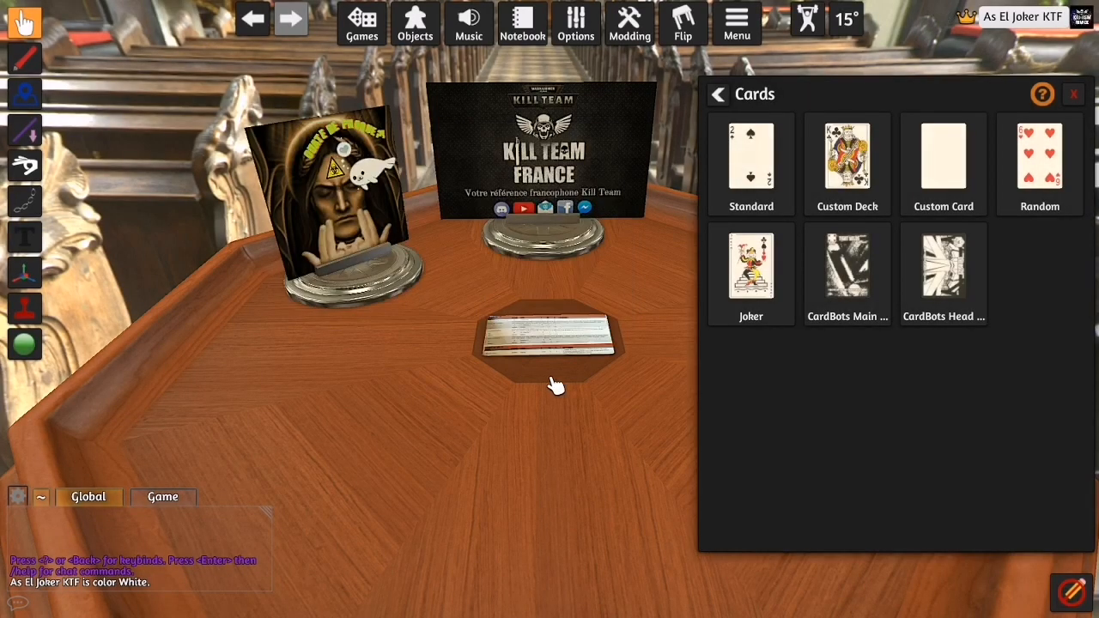
# Move the custom card from the table's centre towards the near edge and close the Cards components window.
pyautogui.moveTo(549, 395)
pyautogui.mouseDown(button='right')
pyautogui.moveTo(555, 422)
pyautogui.moveTo(537, 399)
pyautogui.mouseUp(button='right')
pyautogui.moveTo(573, 370); pyautogui.dragTo(560, 459)
pyautogui.moveTo(560, 460); pyautogui.dragTo(563, 505, button='right')
pyautogui.moveTo(583, 402); pyautogui.dragTo(599, 405, button='right')
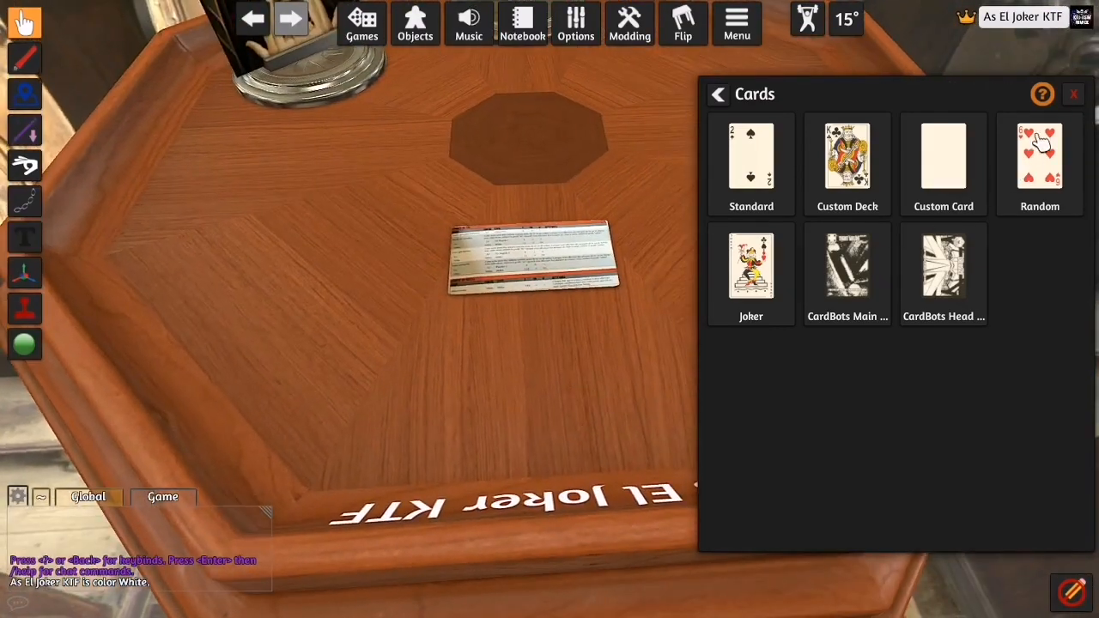
pyautogui.click(1074, 95)
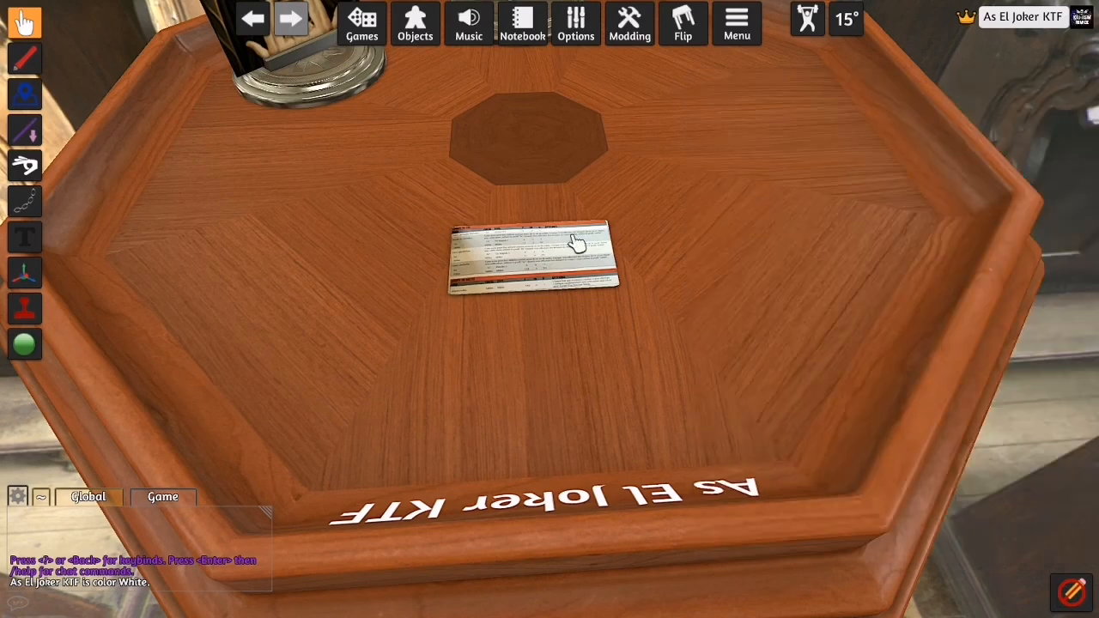
# Scale up the custom card repeatedly until its weapon table is readable.
pyautogui.rightClick(515, 268)
pyautogui.moveTo(643, 447)
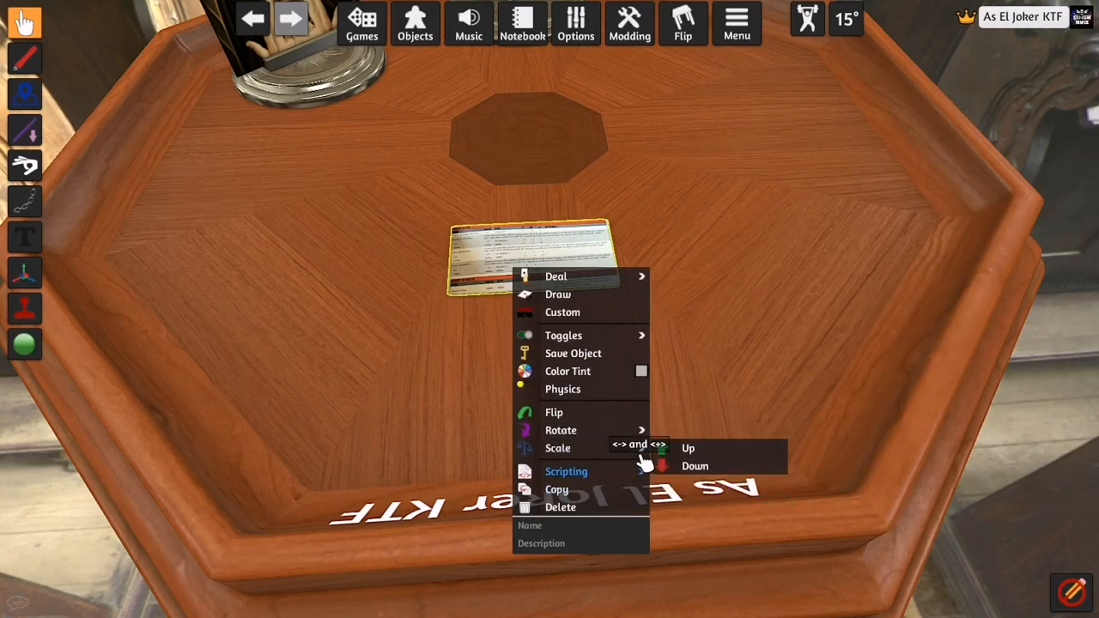
pyautogui.click(692, 449)
pyautogui.click(691, 450)
pyautogui.click(692, 449)
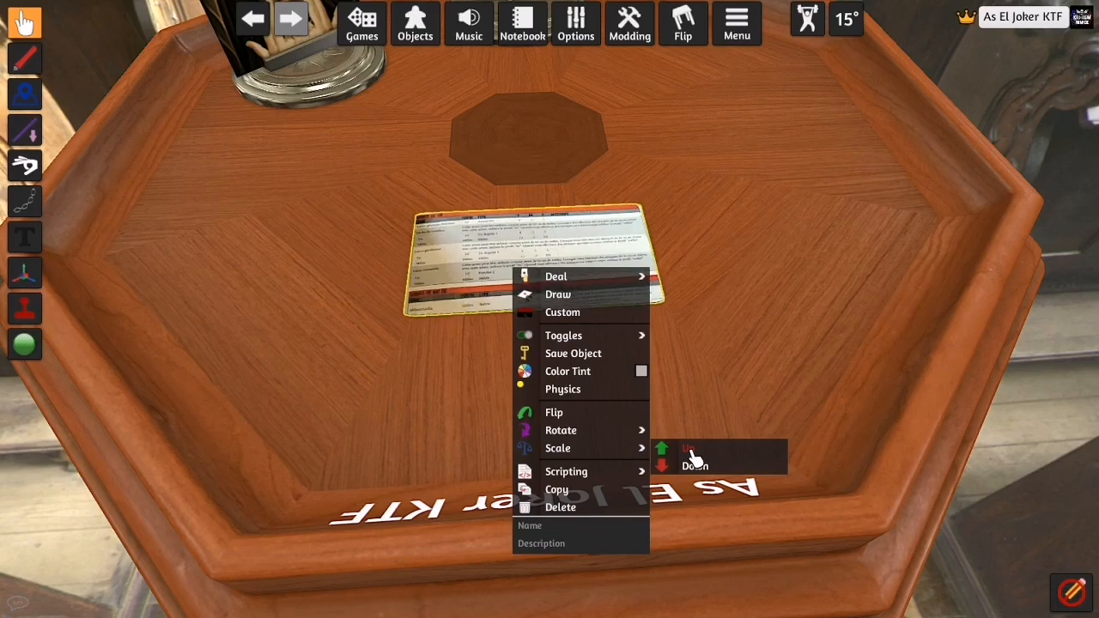
pyautogui.click(692, 449)
pyautogui.click(692, 449)
pyautogui.click(691, 451)
pyautogui.click(692, 451)
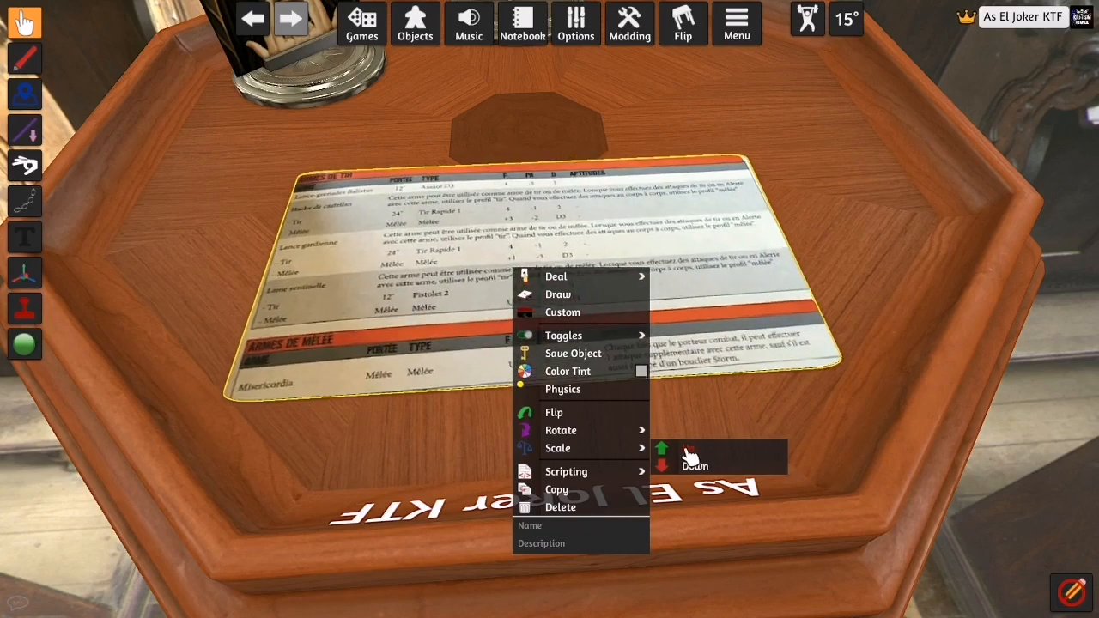
pyautogui.click(691, 450)
# Flip the enlarged card and examine its weapon profiles up close.
pyautogui.moveTo(392, 420); pyautogui.dragTo(645, 166)
pyautogui.press('f')
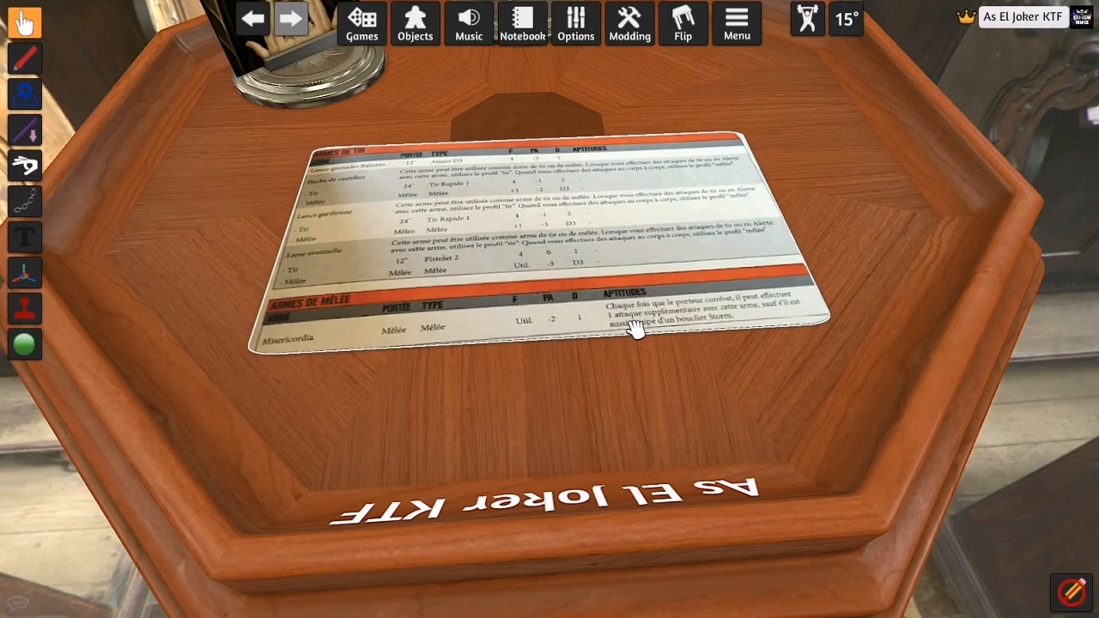
pyautogui.moveTo(599, 372); pyautogui.dragTo(504, 255, button='right')
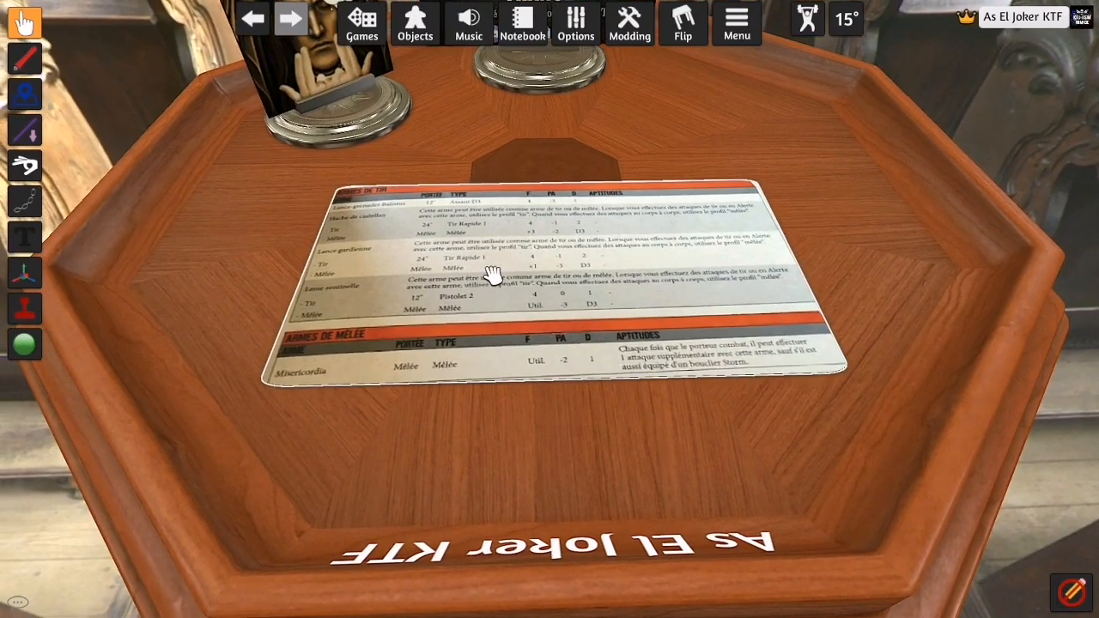
pyautogui.scroll(5, 539, 332)
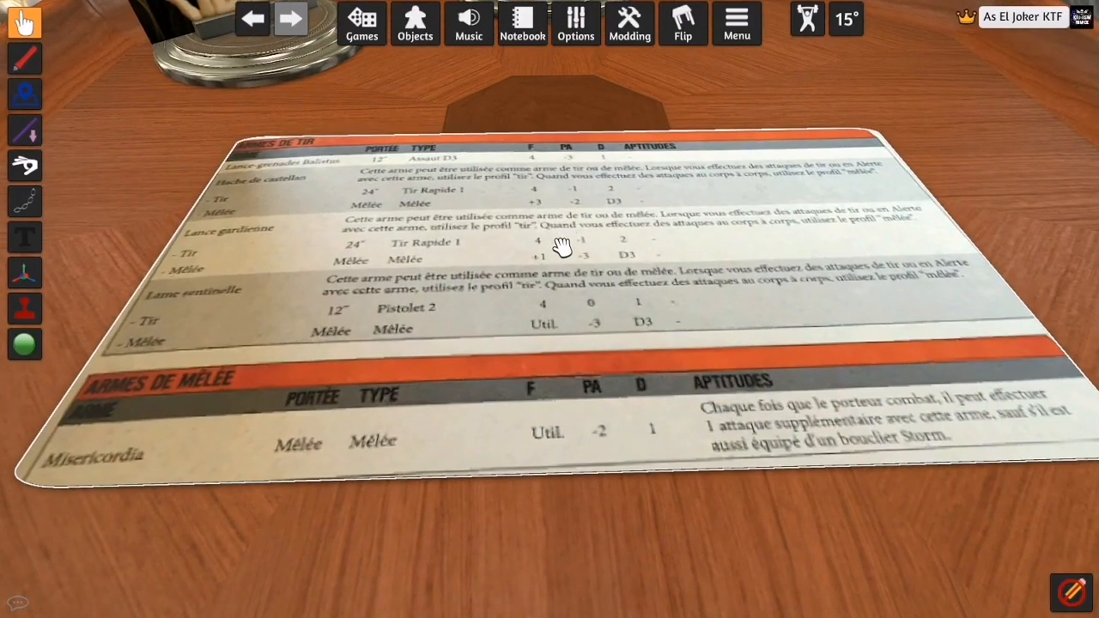
pyautogui.scroll(-5, 558, 245)
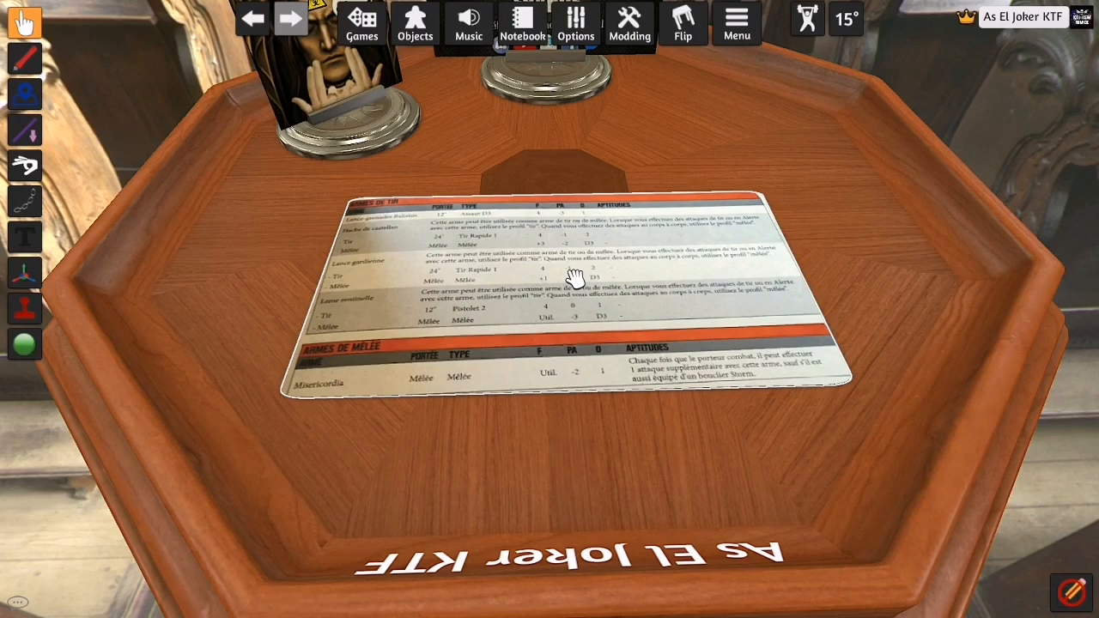
# Delete the custom card from the table and open the Saved Objects library.
pyautogui.press('Delete')
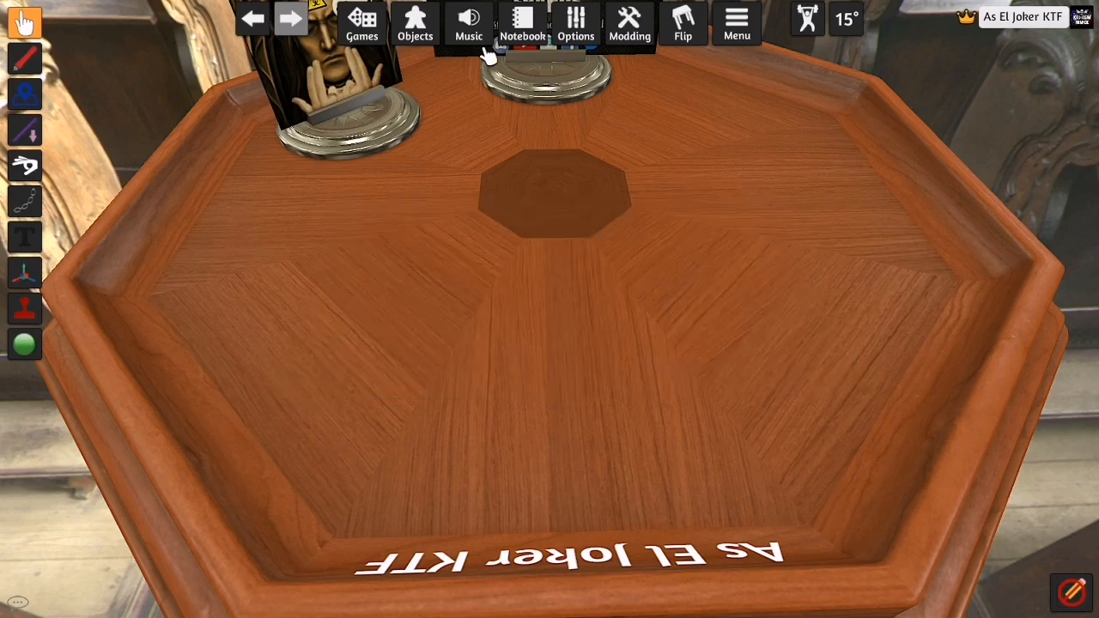
pyautogui.moveTo(416, 32)
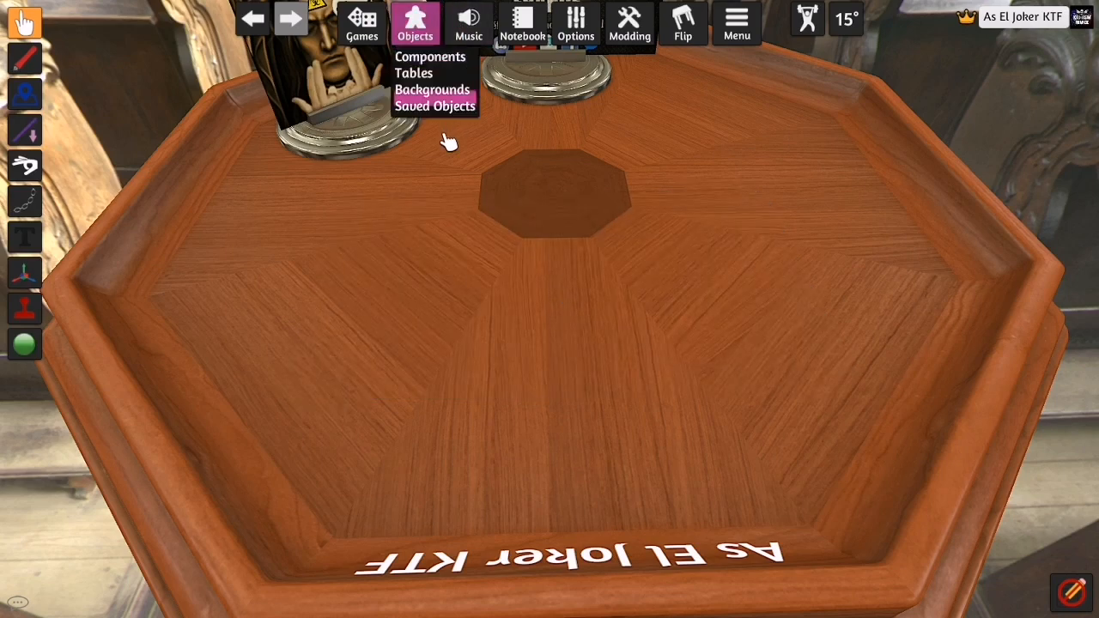
pyautogui.click(450, 108)
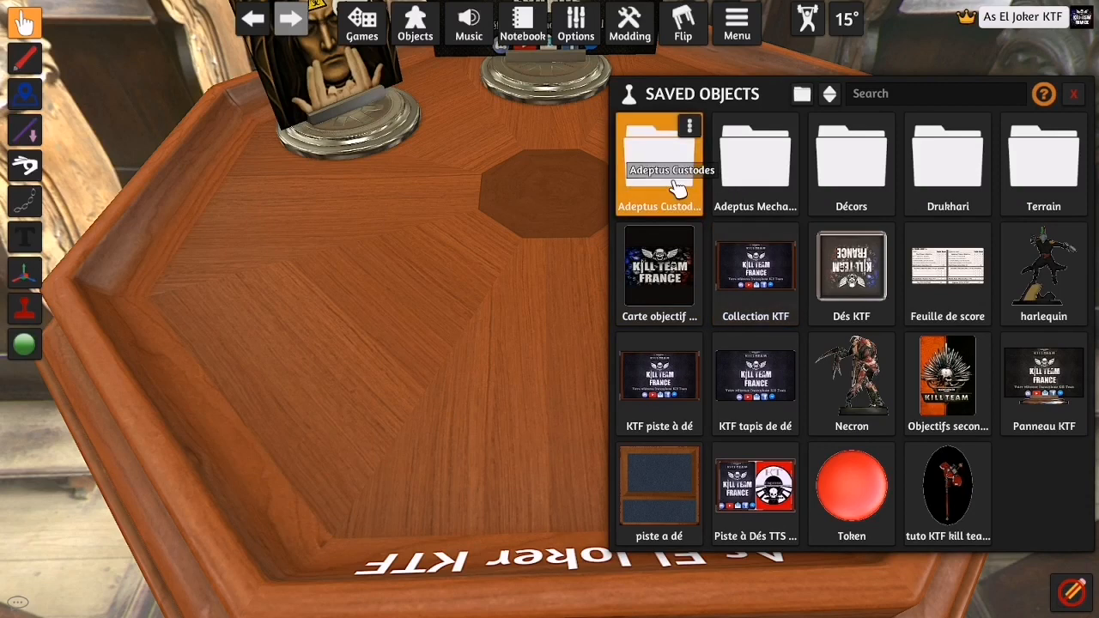
# Place the saved datacards from the Adeptus Custodes folder onto the table and close the Saved Objects library.
pyautogui.click(663, 165)
pyautogui.moveTo(911, 180); pyautogui.dragTo(425, 284)
pyautogui.click(1075, 95)
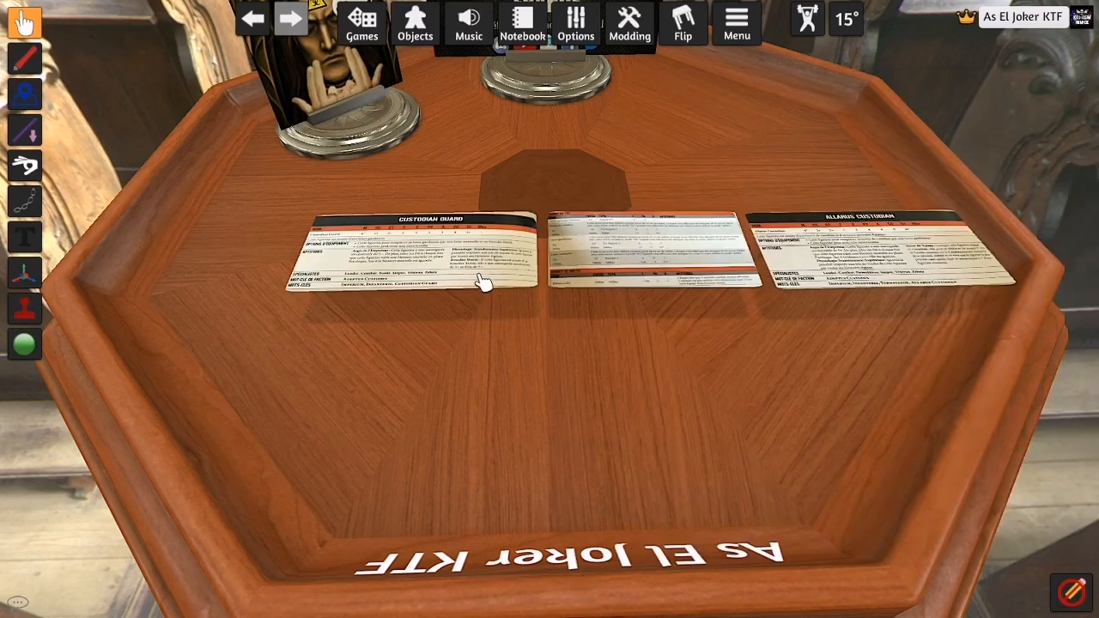
# Examine the Custodian Guard card, the weapon profile card and the Allarus Custodian card up close.
pyautogui.moveTo(364, 194); pyautogui.dragTo(859, 300)
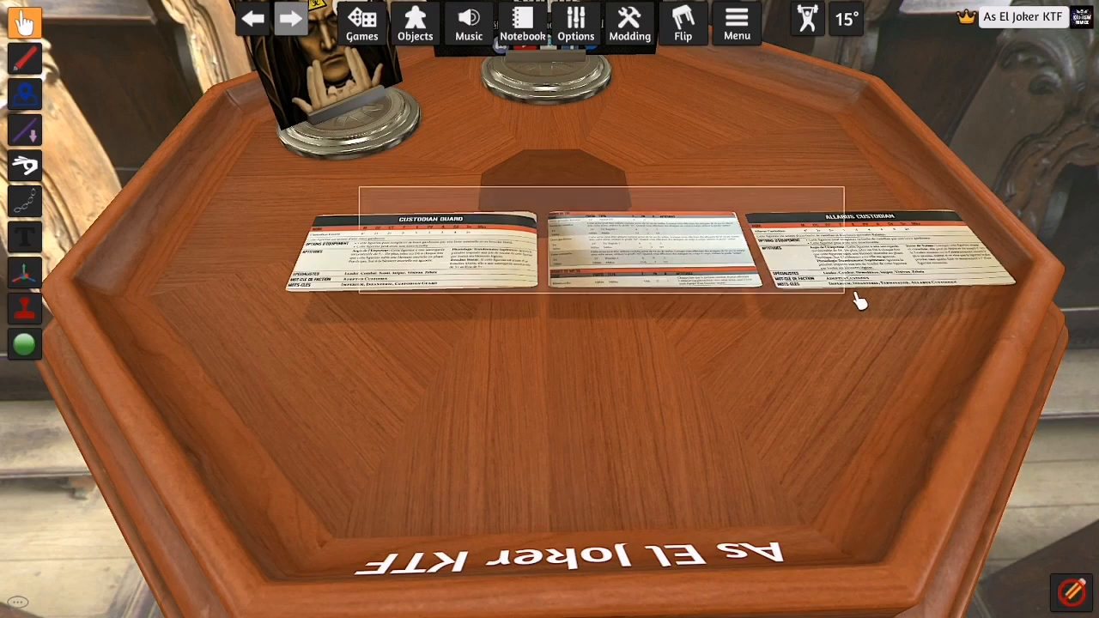
pyautogui.scroll(5, 461, 228)
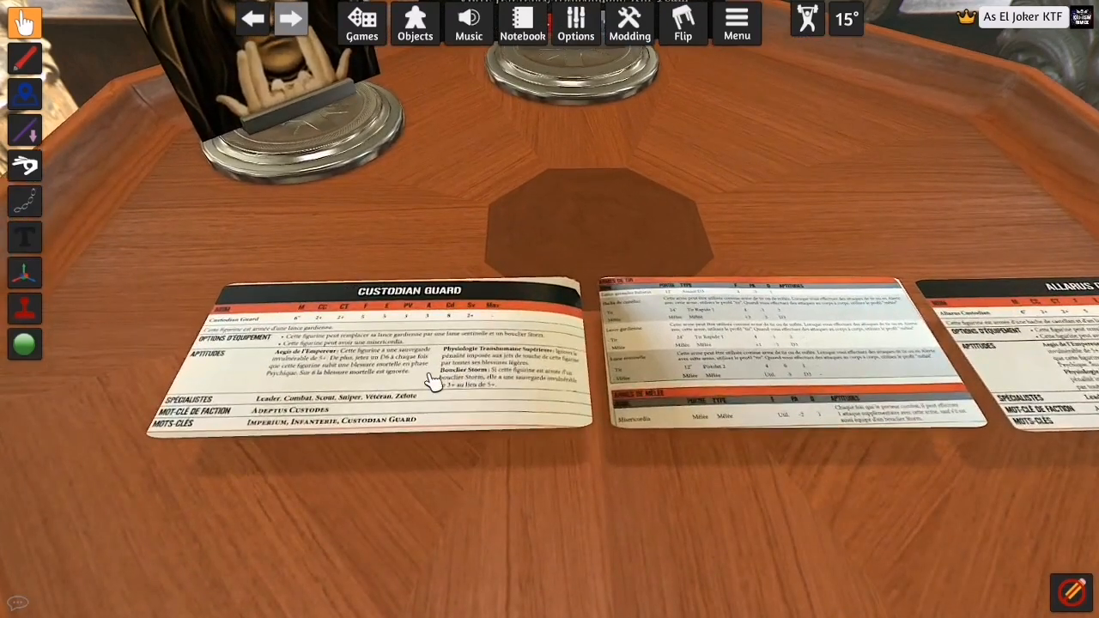
pyautogui.press('w')
pyautogui.press('a')
pyautogui.scroll(1, 463, 493)
pyautogui.scroll(-5, 468, 489)
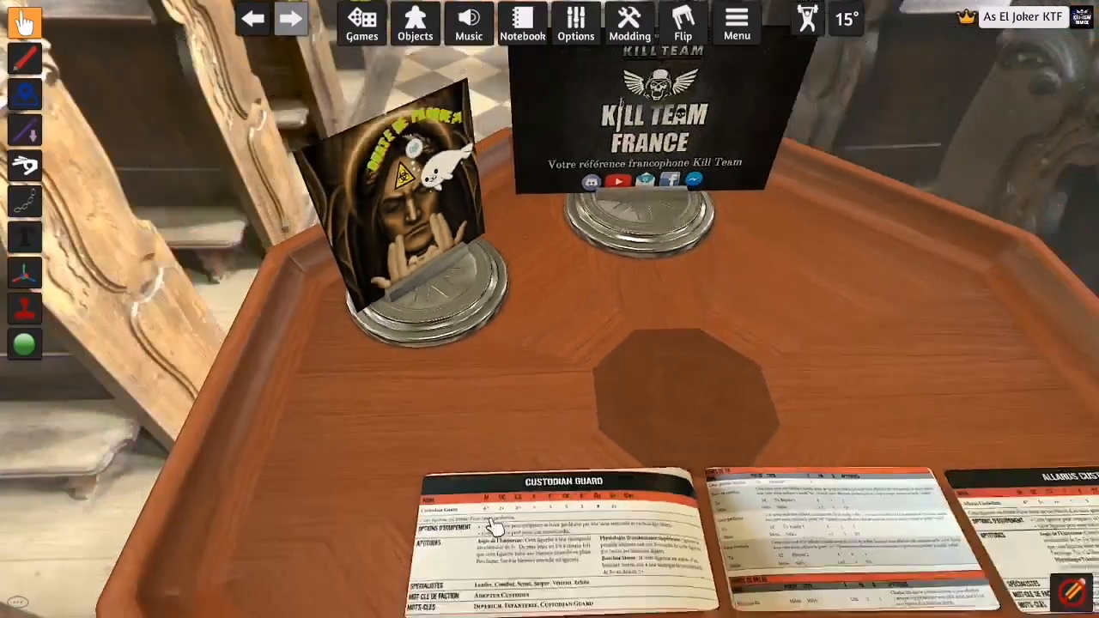
pyautogui.press('d')
pyautogui.scroll(-3, 486, 520)
pyautogui.scroll(-2, 535, 528)
pyautogui.press('d')
pyautogui.press('d')
pyautogui.moveTo(678, 453); pyautogui.dragTo(684, 503, button='right')
pyautogui.scroll(-2, 689, 451)
pyautogui.scroll(4, 690, 439)
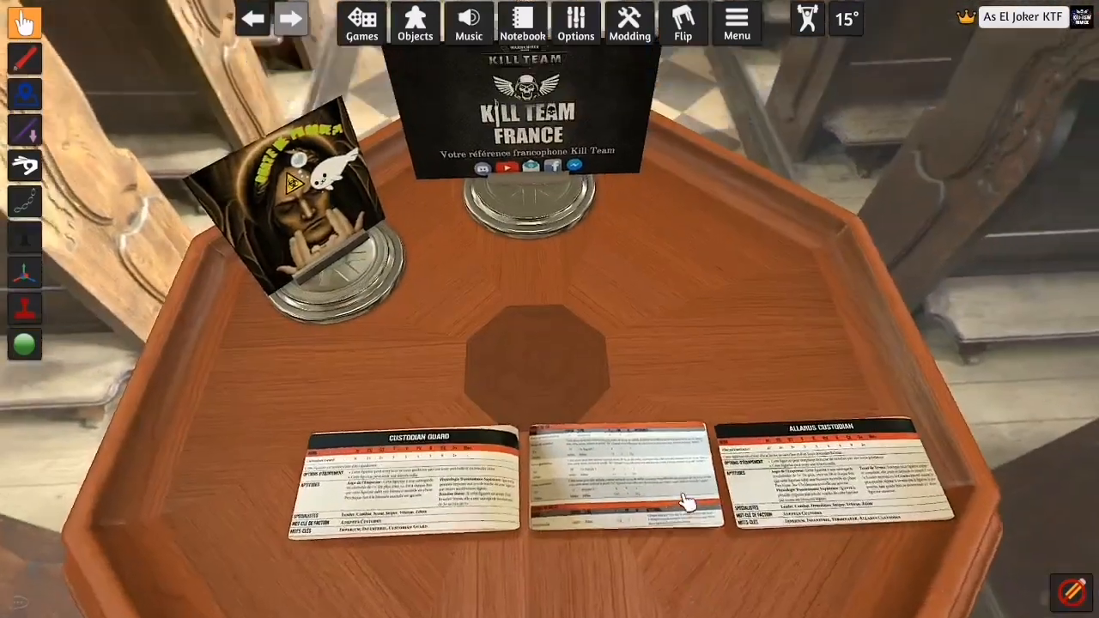
pyautogui.rightClick(689, 500)
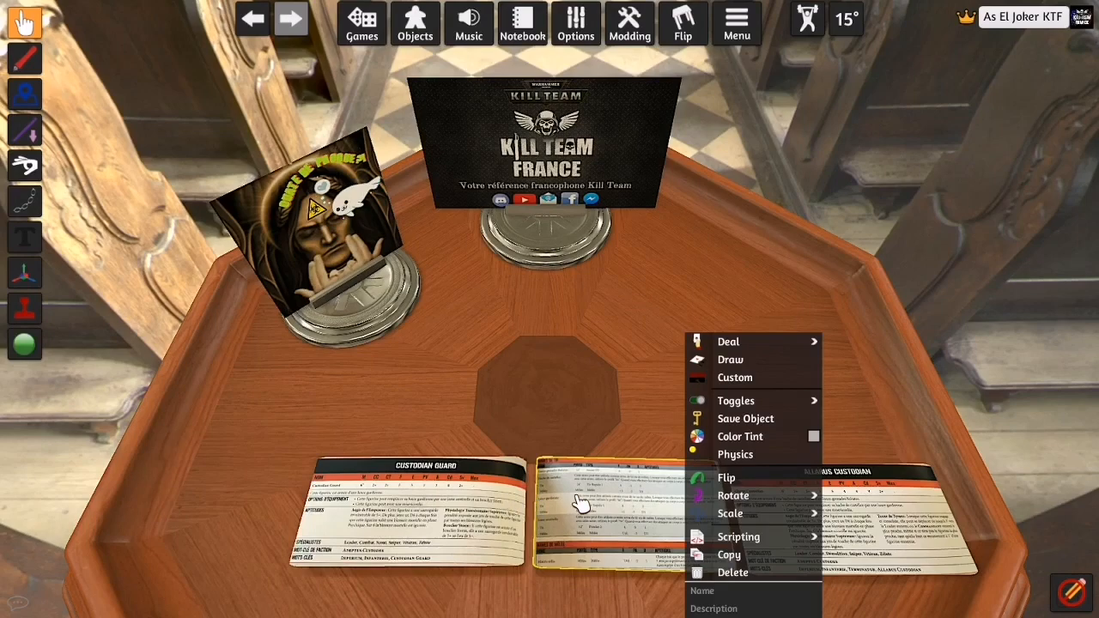
pyautogui.click(543, 384)
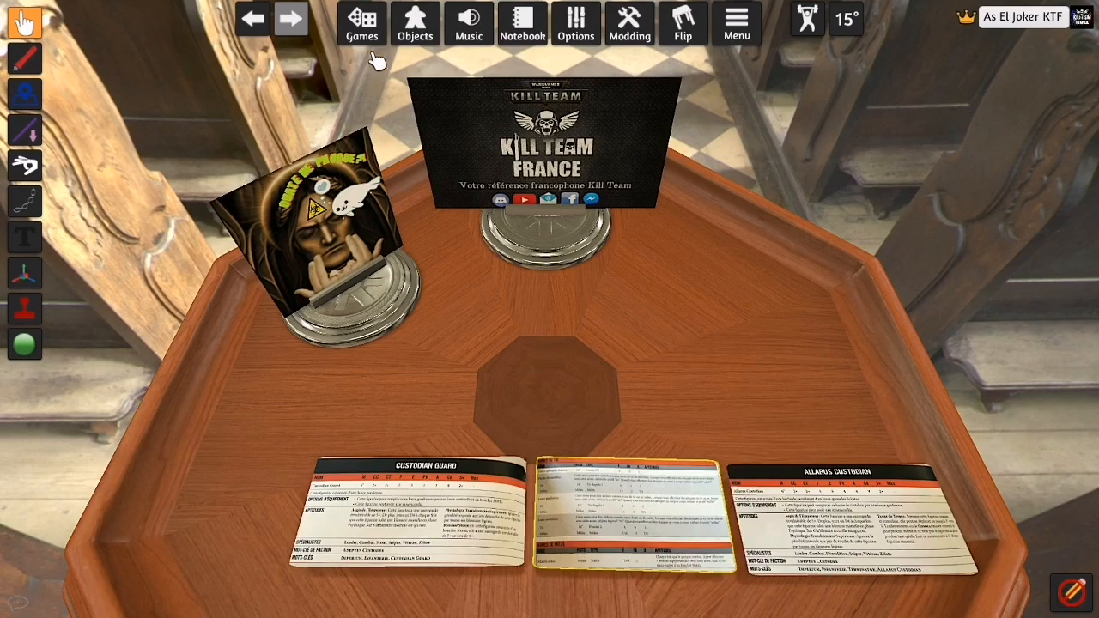
# Look through the Tools category of the Components library and close the library.
pyautogui.moveTo(415, 26)
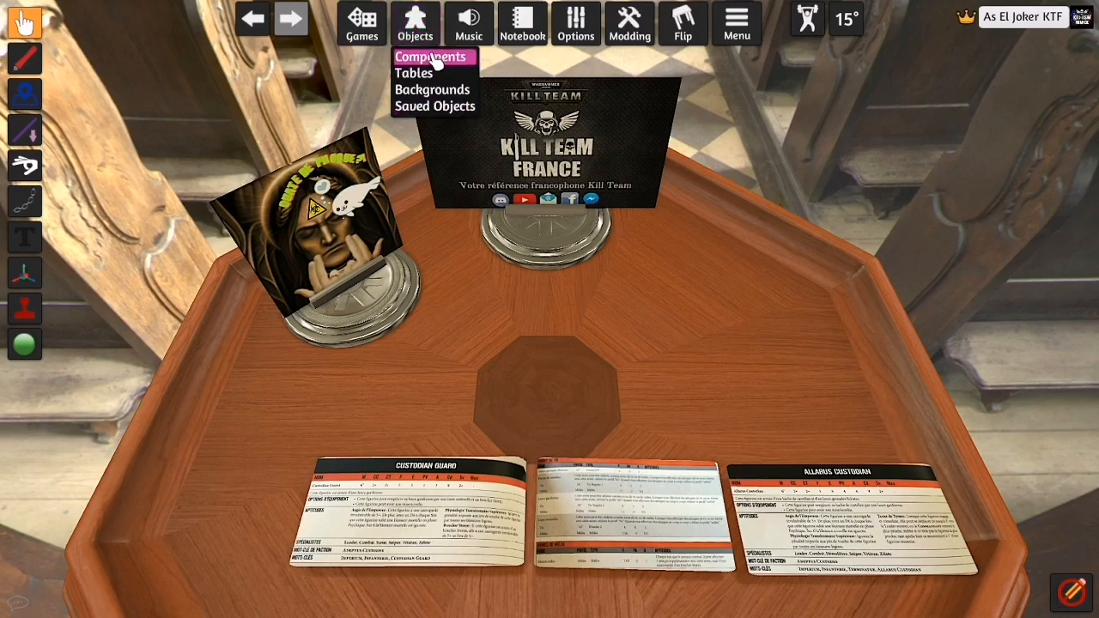
pyautogui.click(433, 56)
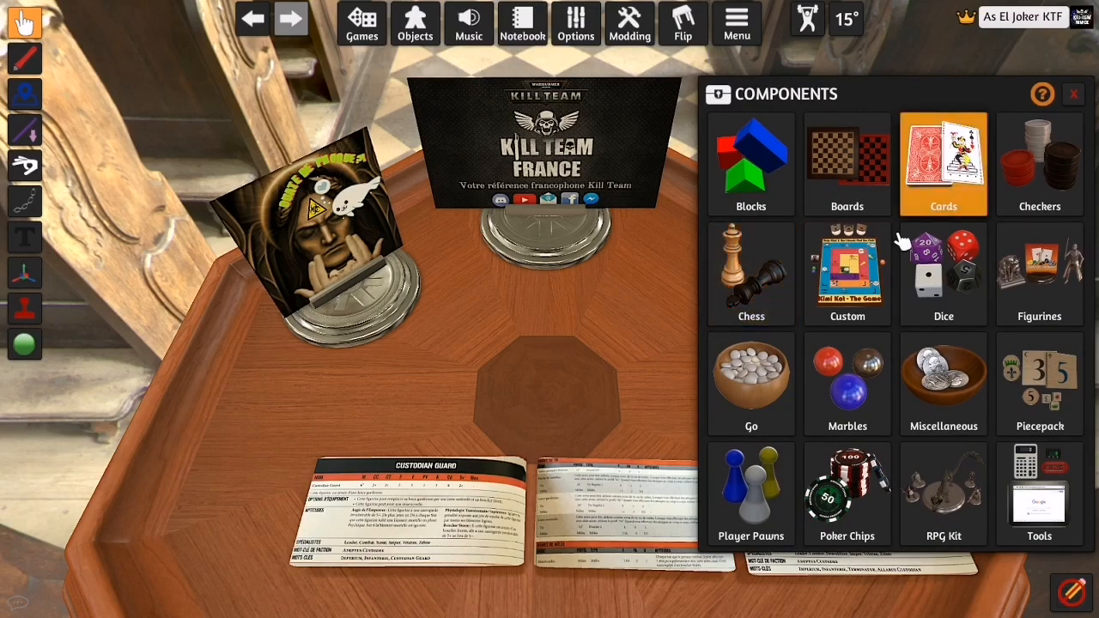
pyautogui.click(1042, 491)
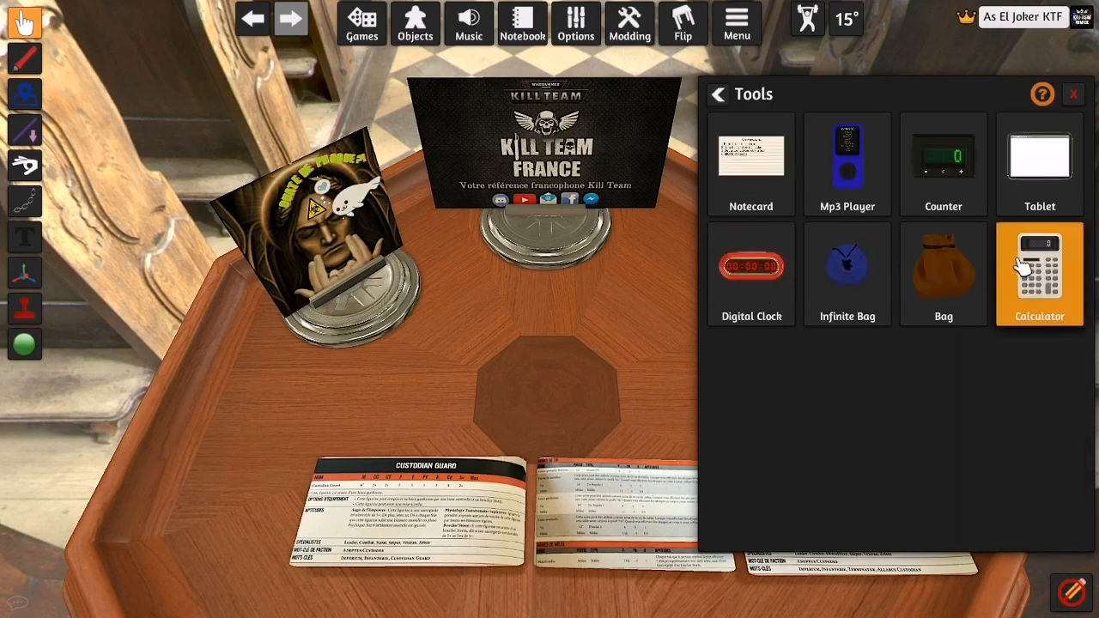
pyautogui.click(718, 94)
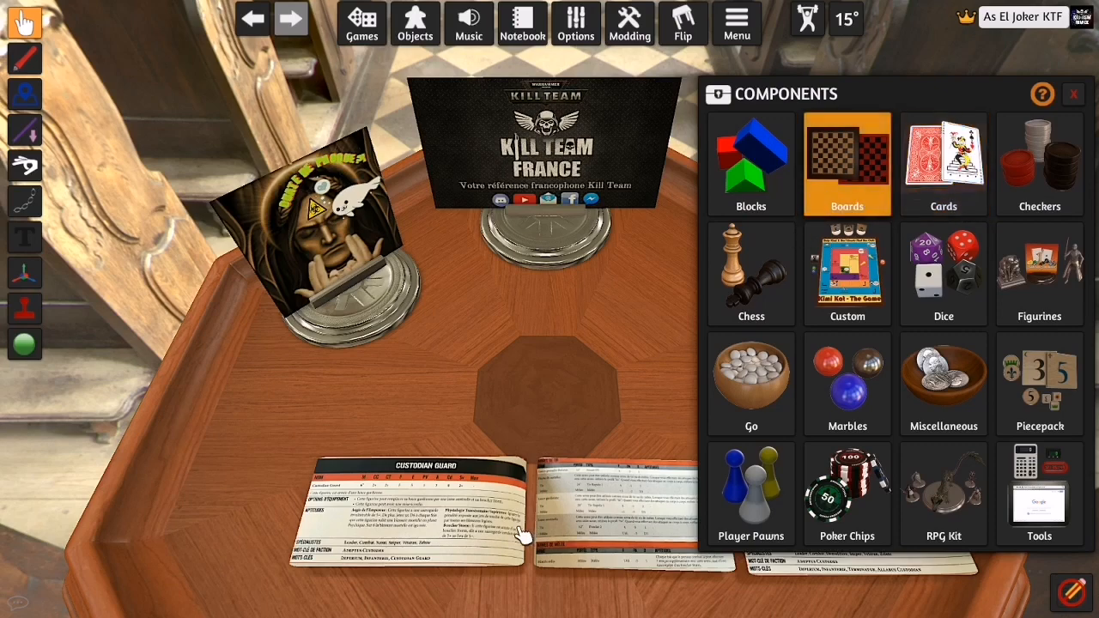
pyautogui.click(1073, 94)
# Unlock the three datacards and delete them from the table one by one.
pyautogui.press('l')
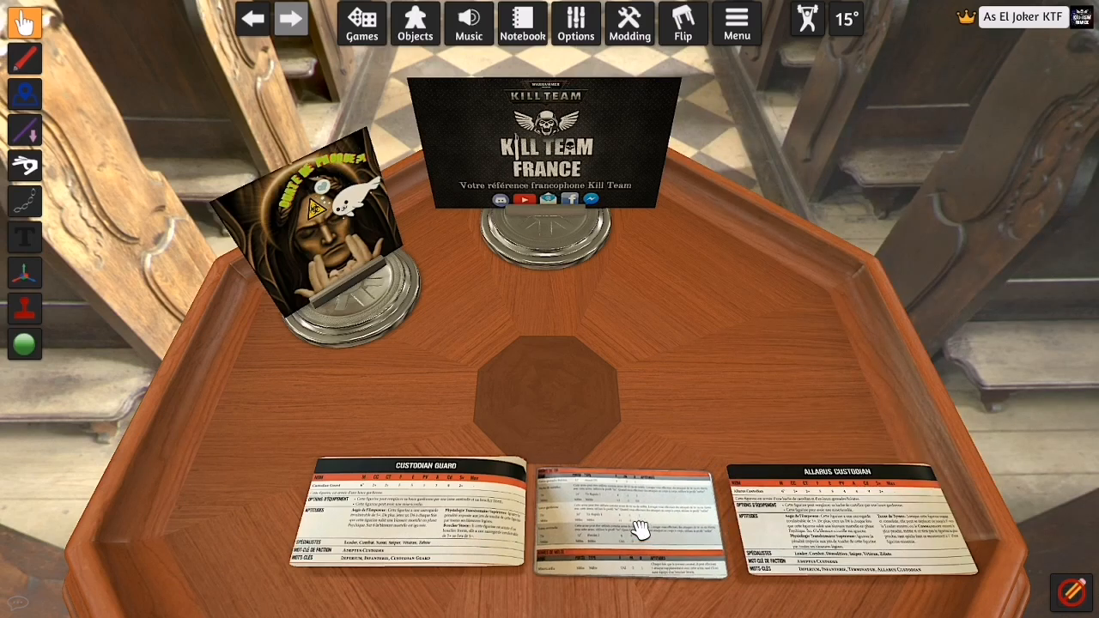
pyautogui.press('l')
pyautogui.press('Delete')
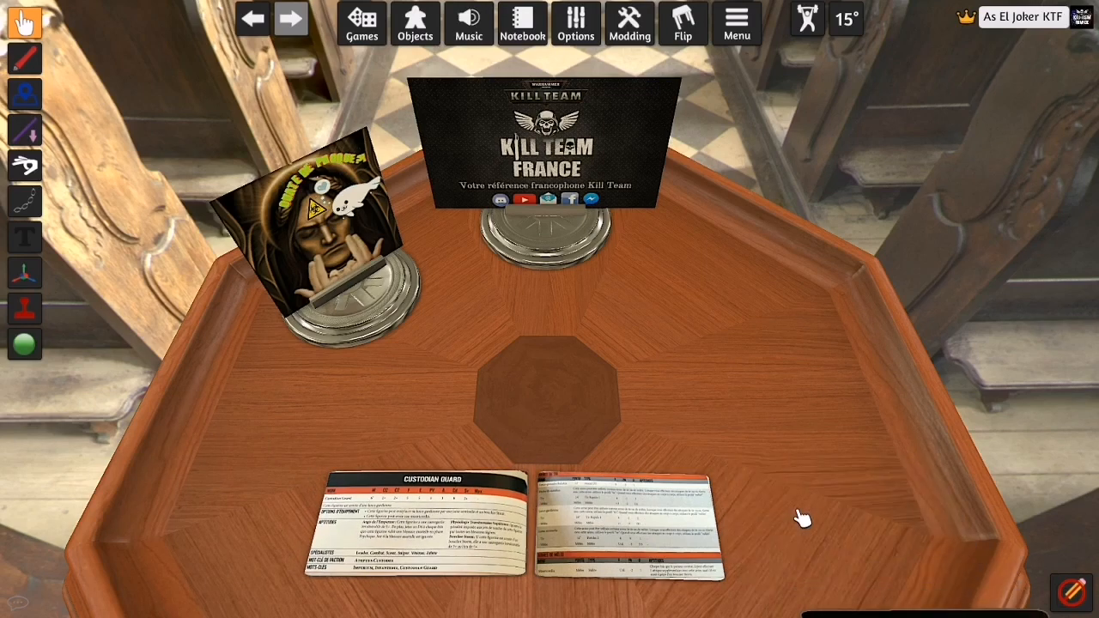
pyautogui.press('Delete')
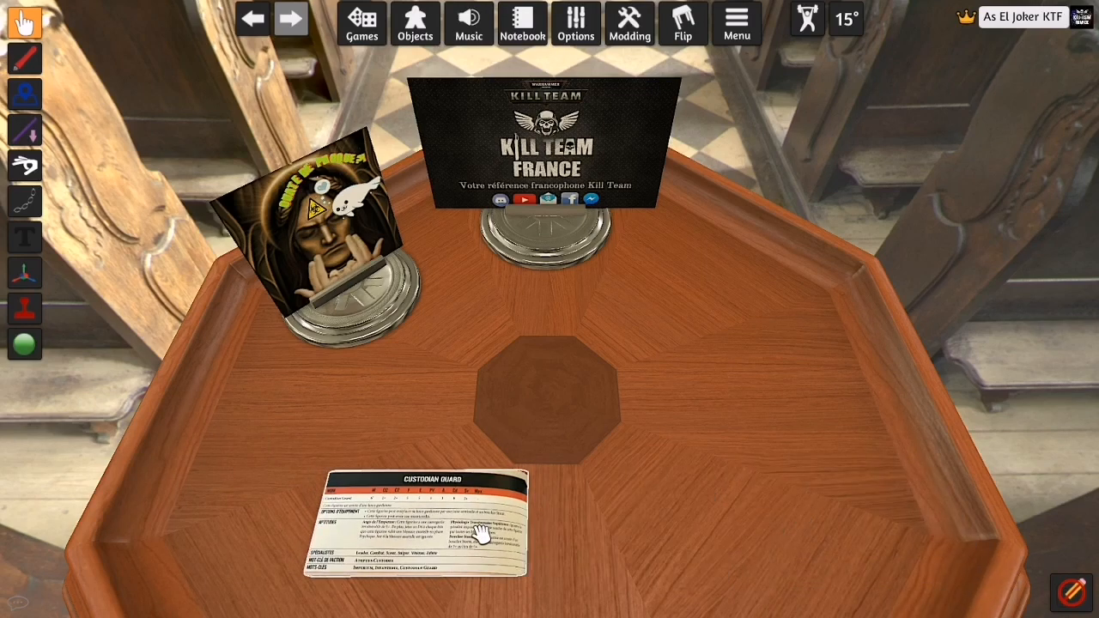
pyautogui.press('Delete')
pyautogui.scroll(-5, 555, 438)
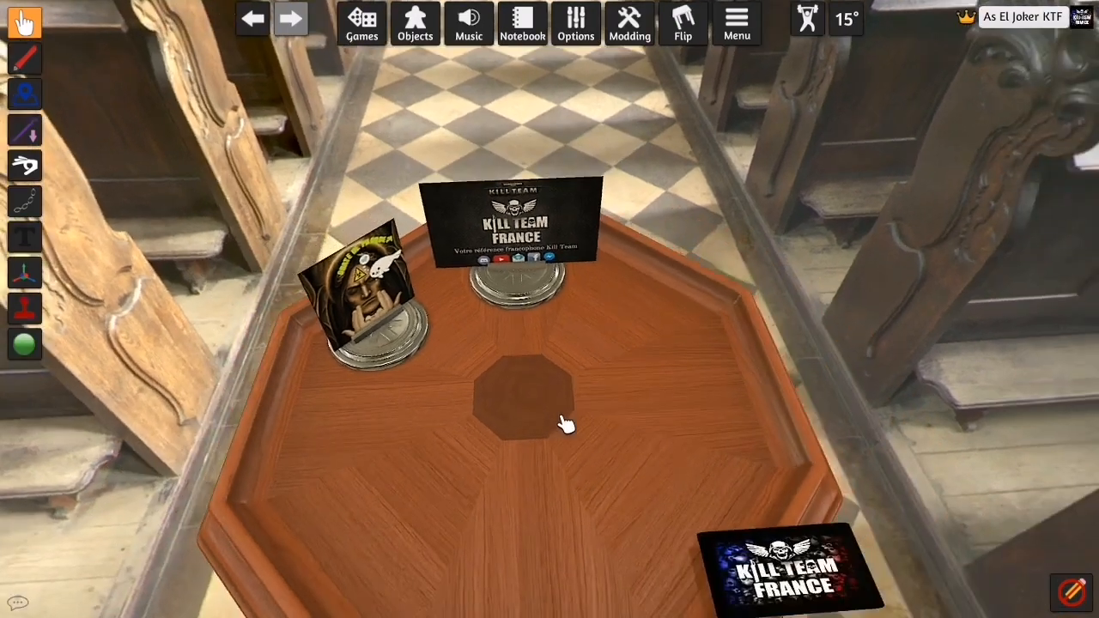
pyautogui.scroll(-5, 560, 424)
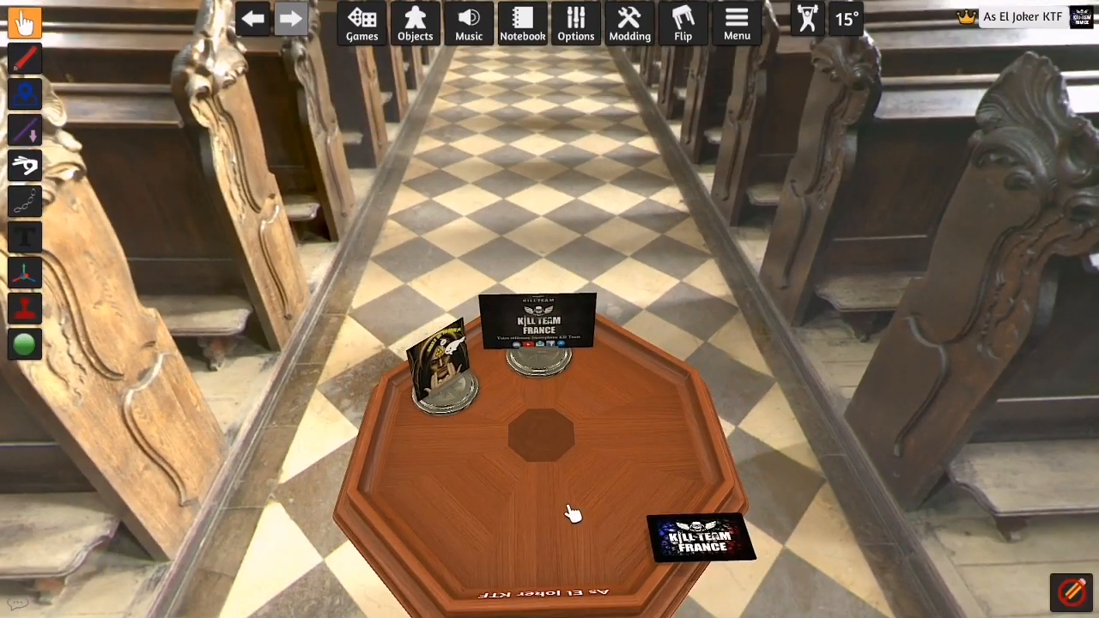
pyautogui.scroll(-3, 573, 519)
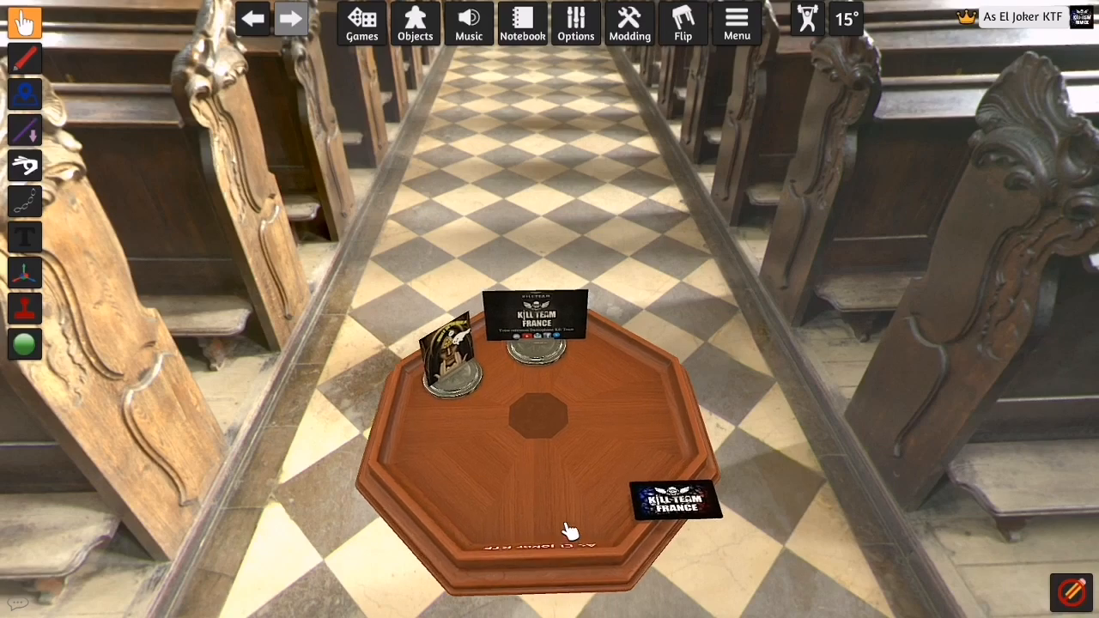
pyautogui.scroll(5, 568, 531)
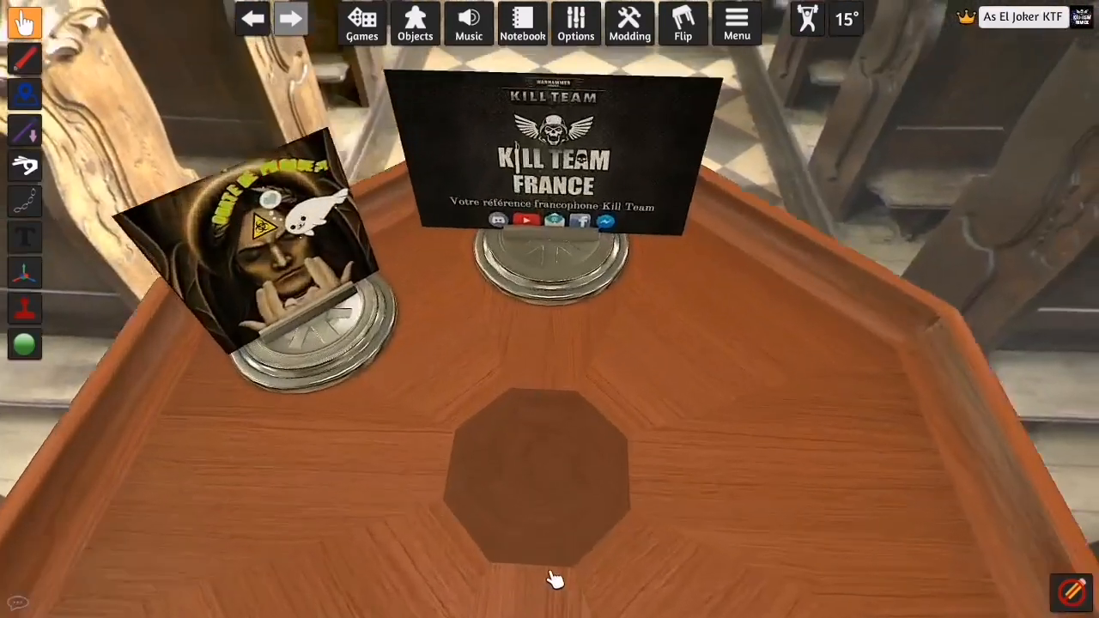
pyautogui.scroll(3, 557, 575)
pyautogui.scroll(-4, 580, 507)
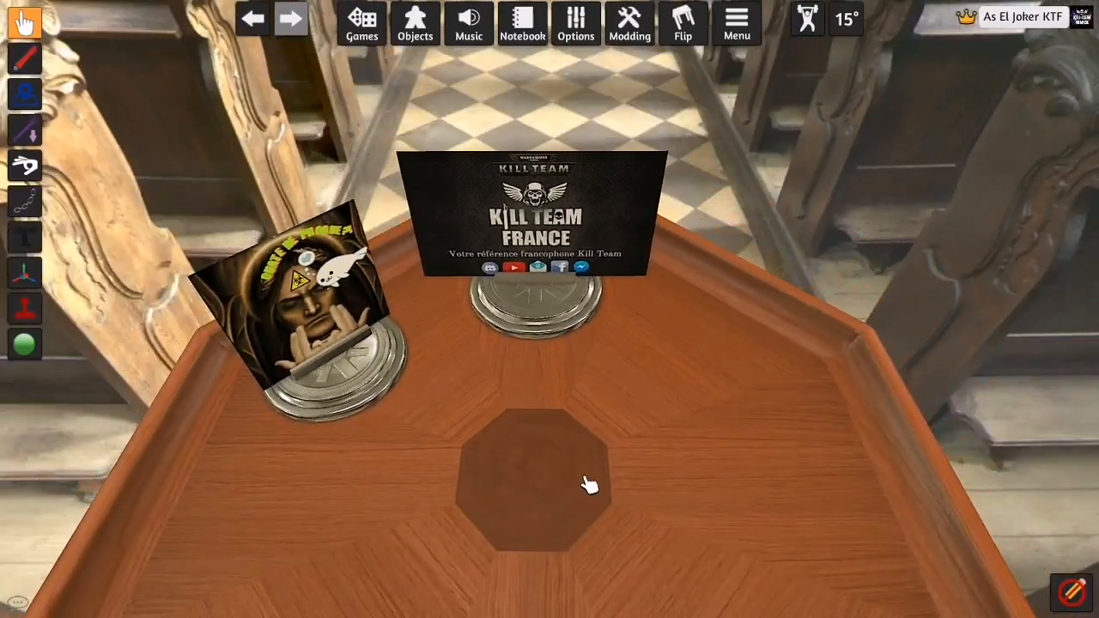
# Add a custom board from the Boards components to the table.
pyautogui.click(406, 35)
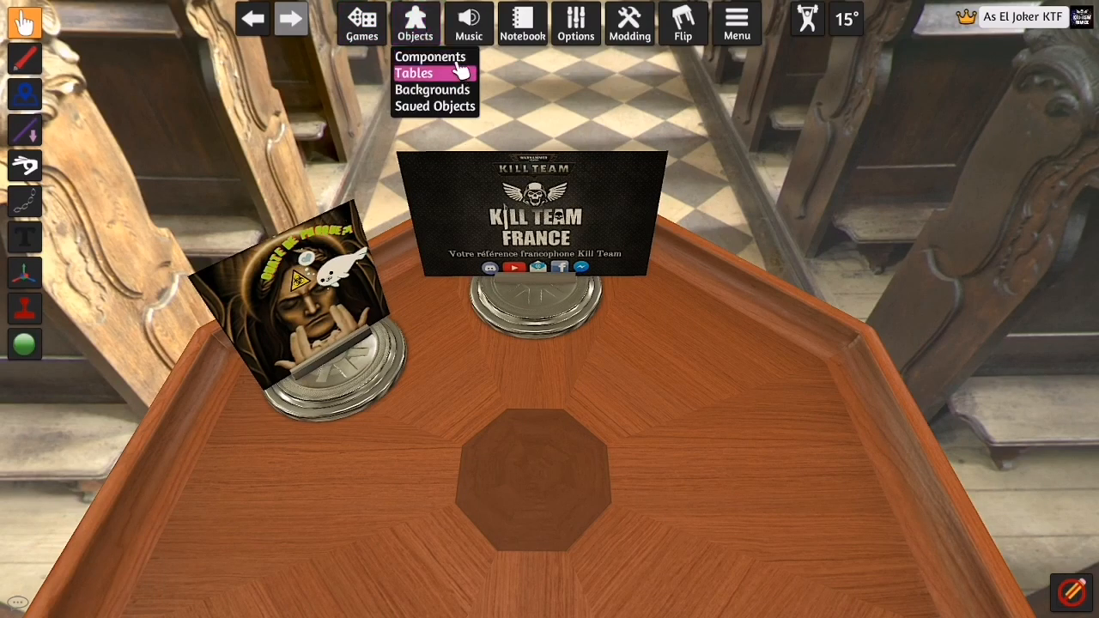
pyautogui.click(438, 58)
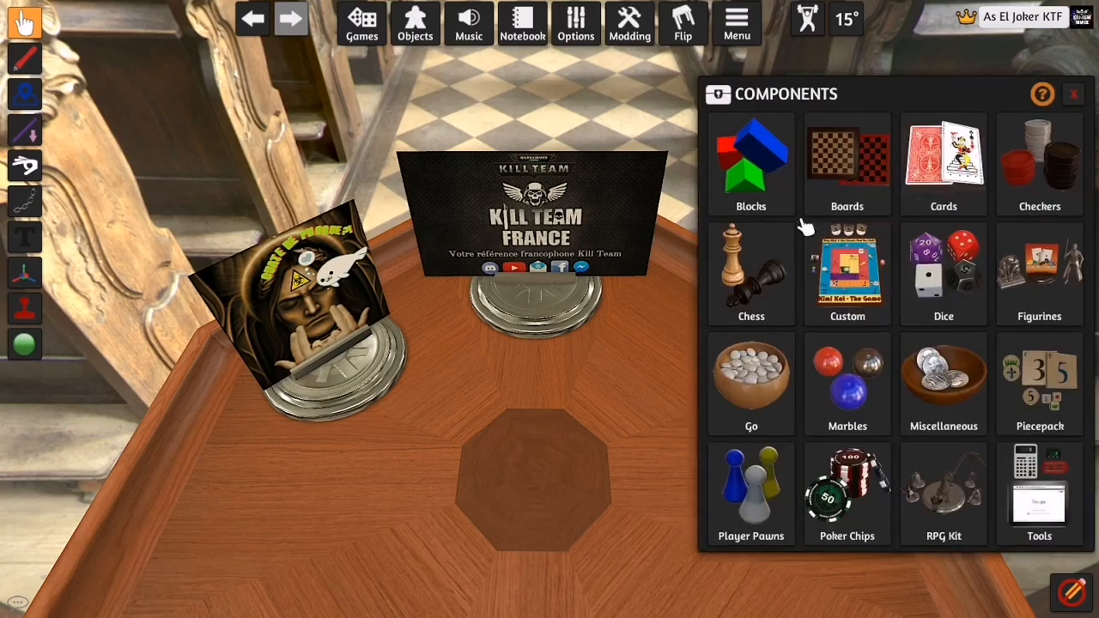
pyautogui.click(878, 182)
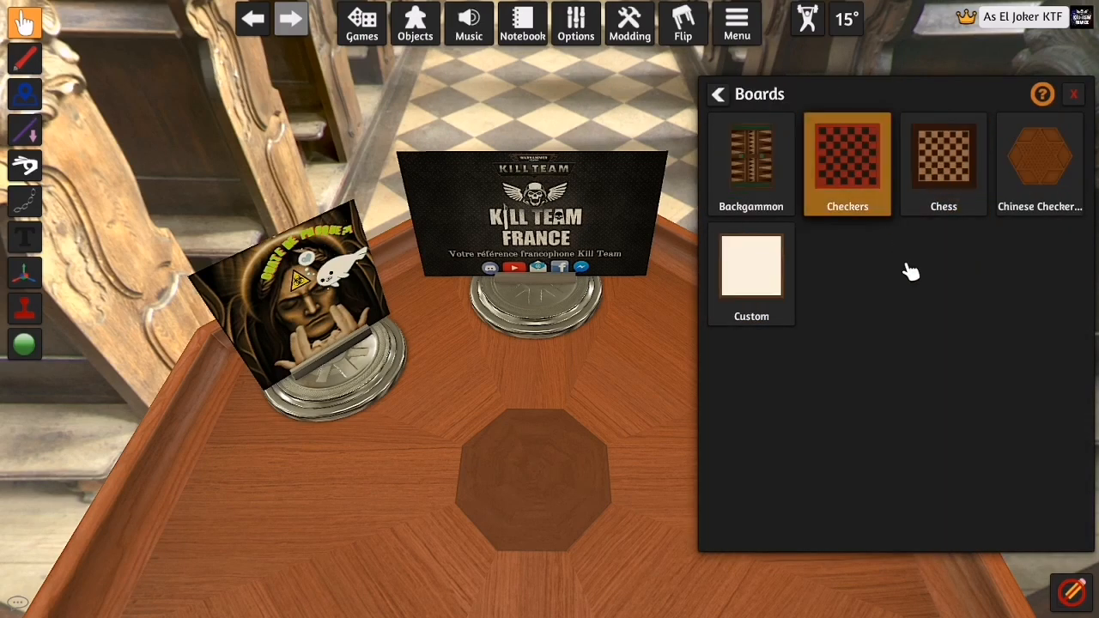
pyautogui.click(764, 305)
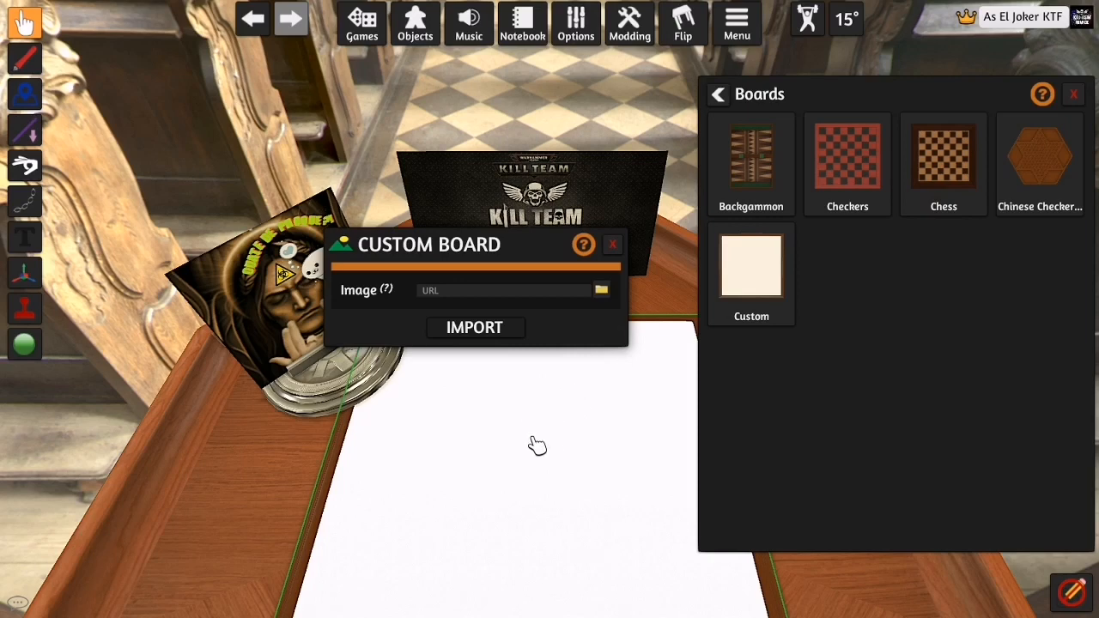
# Choose the local "set zone" image for the custom board, upload it to the root folder and import it.
pyautogui.click(601, 292)
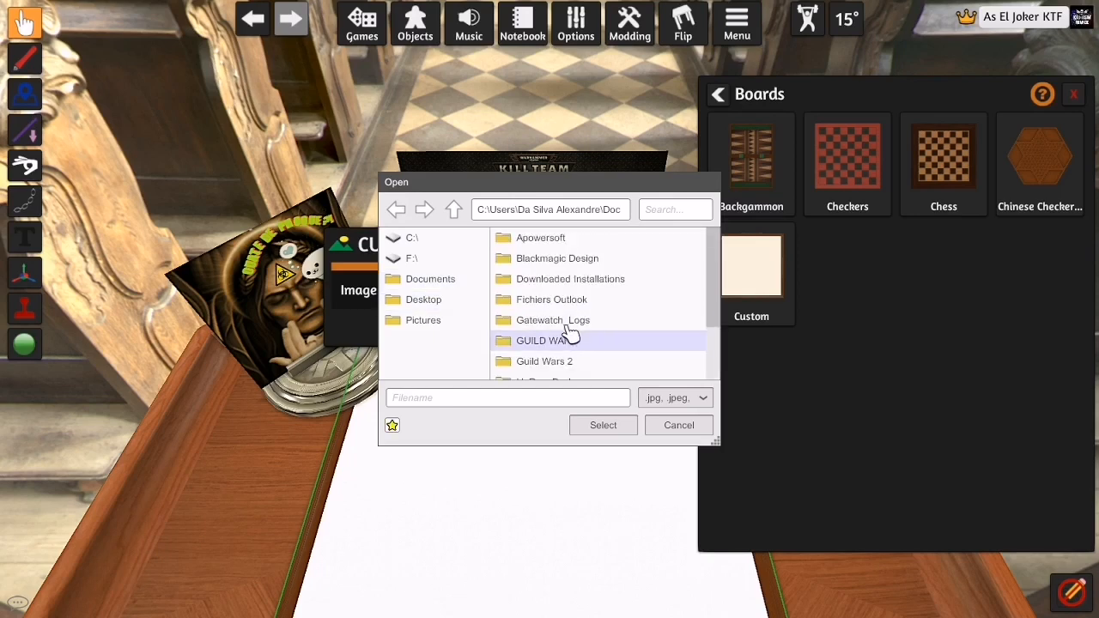
pyautogui.scroll(-2, 570, 335)
pyautogui.doubleClick(534, 308)
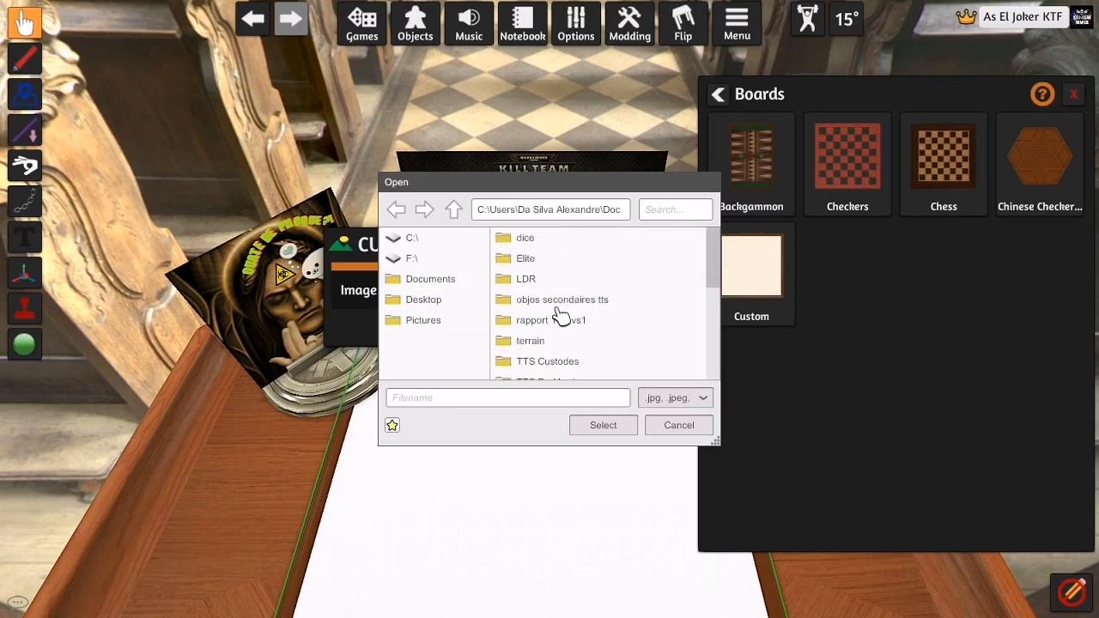
pyautogui.scroll(-4, 558, 315)
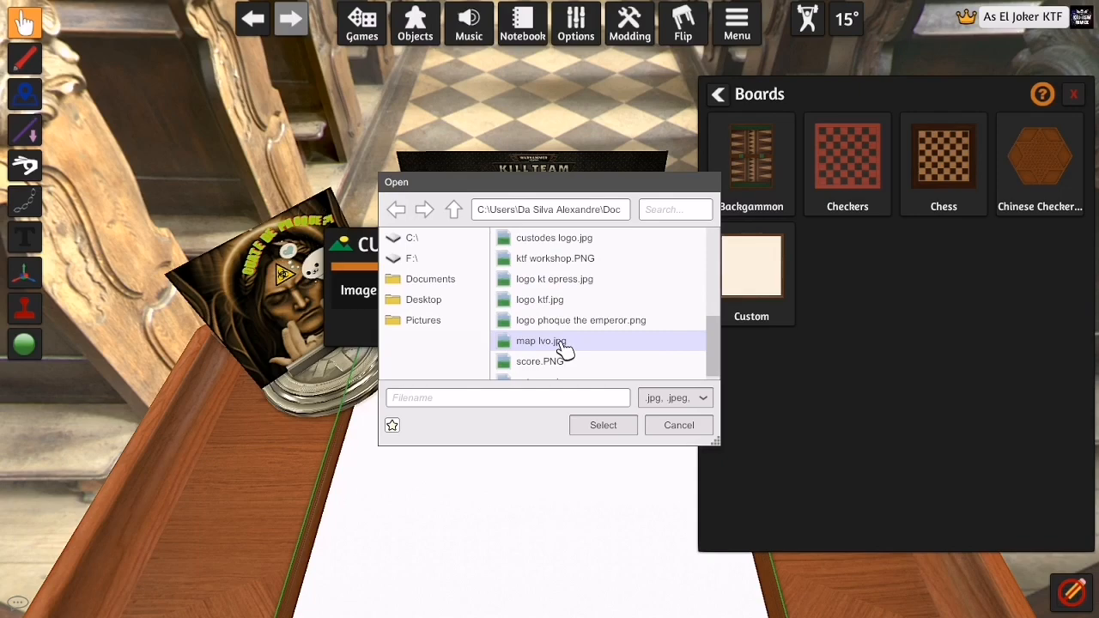
pyautogui.scroll(-1, 560, 365)
pyautogui.click(559, 370)
pyautogui.click(602, 429)
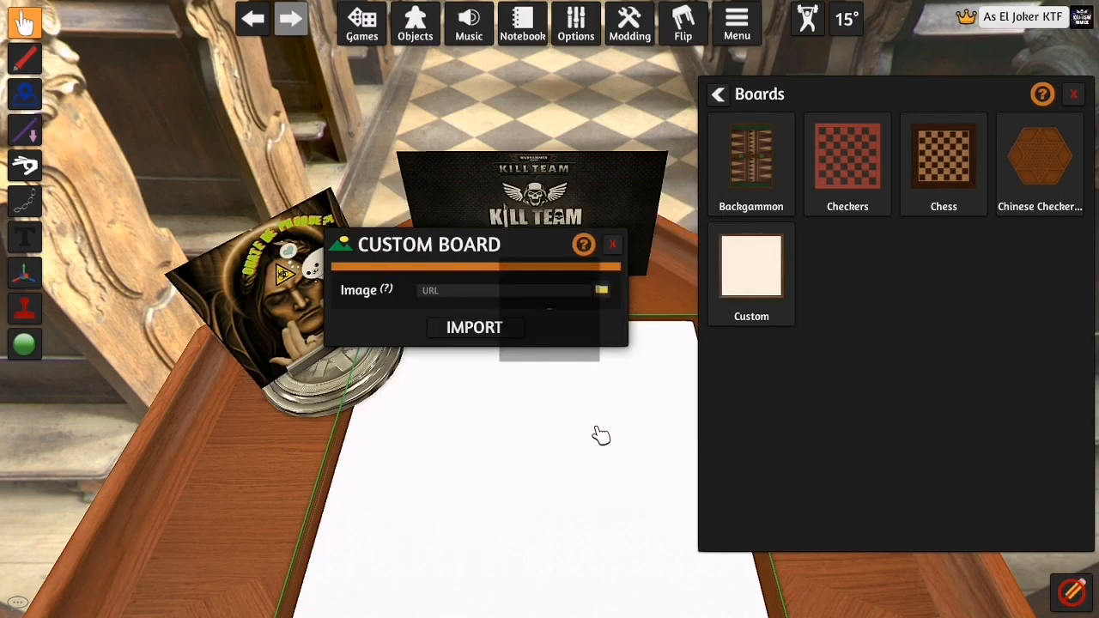
pyautogui.click(512, 335)
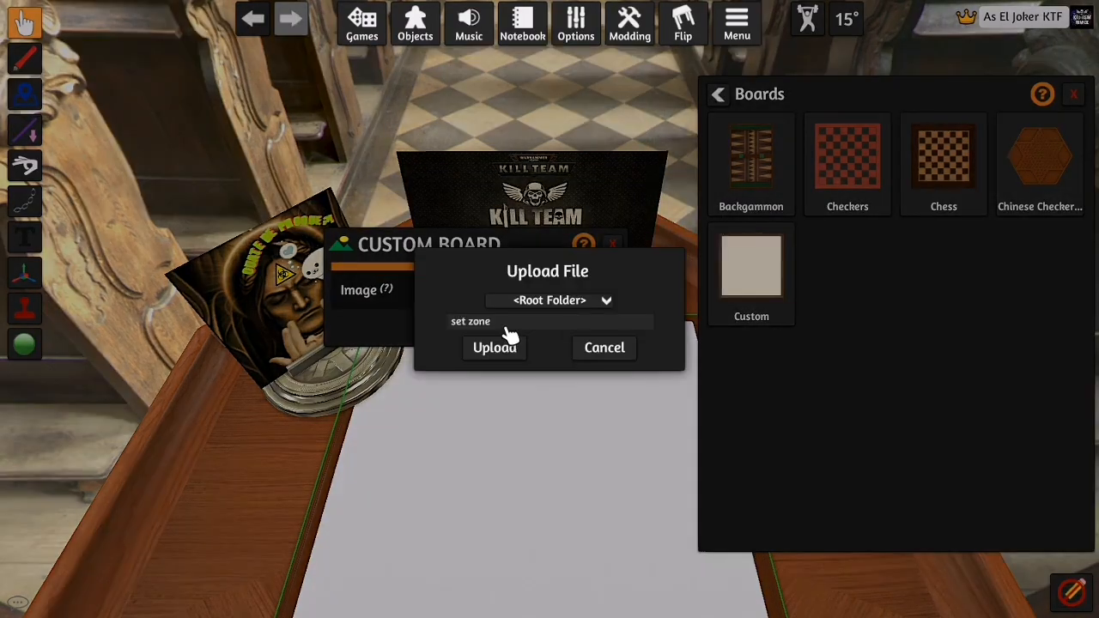
pyautogui.click(496, 347)
pyautogui.click(494, 335)
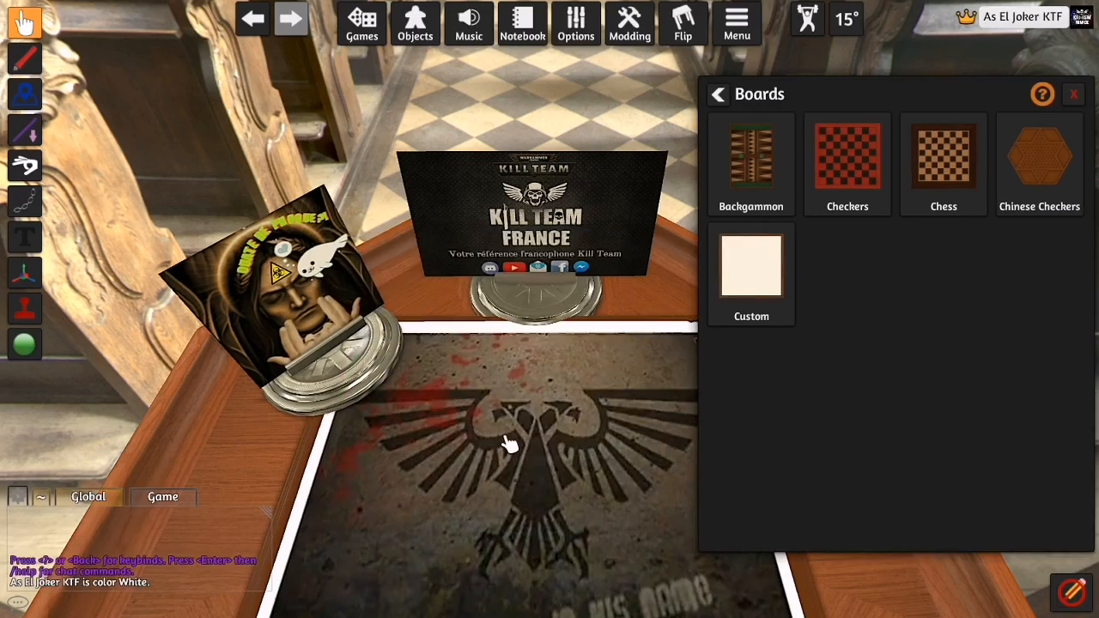
# Scale down the custom board repeatedly until it is about as wide as the table's central octagon, then close the Boards components window.
pyautogui.rightClick(502, 432)
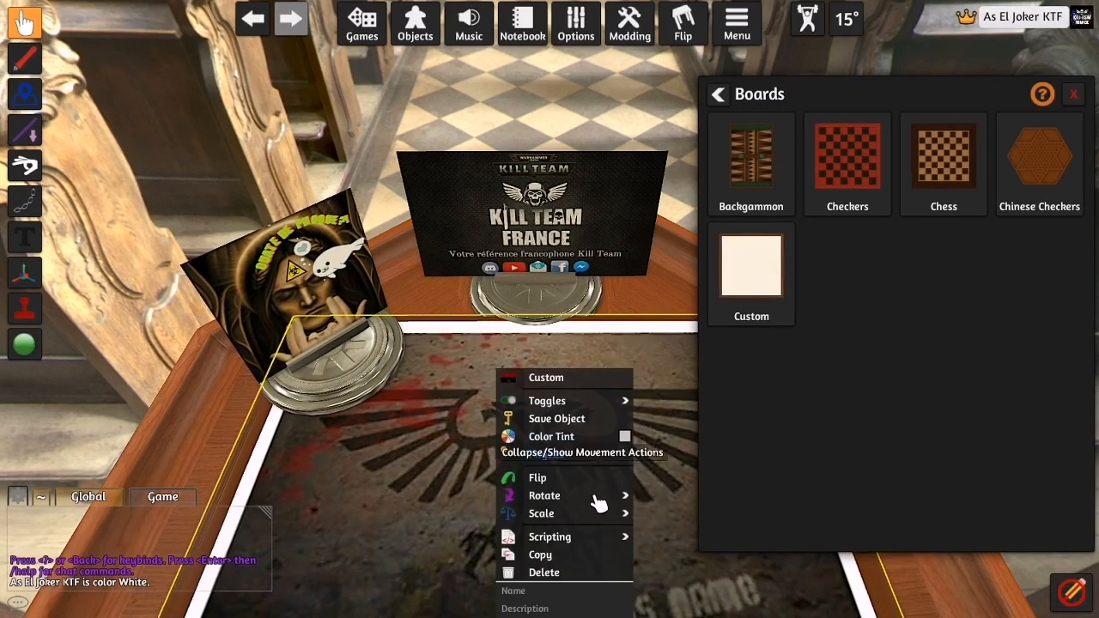
pyautogui.moveTo(618, 526)
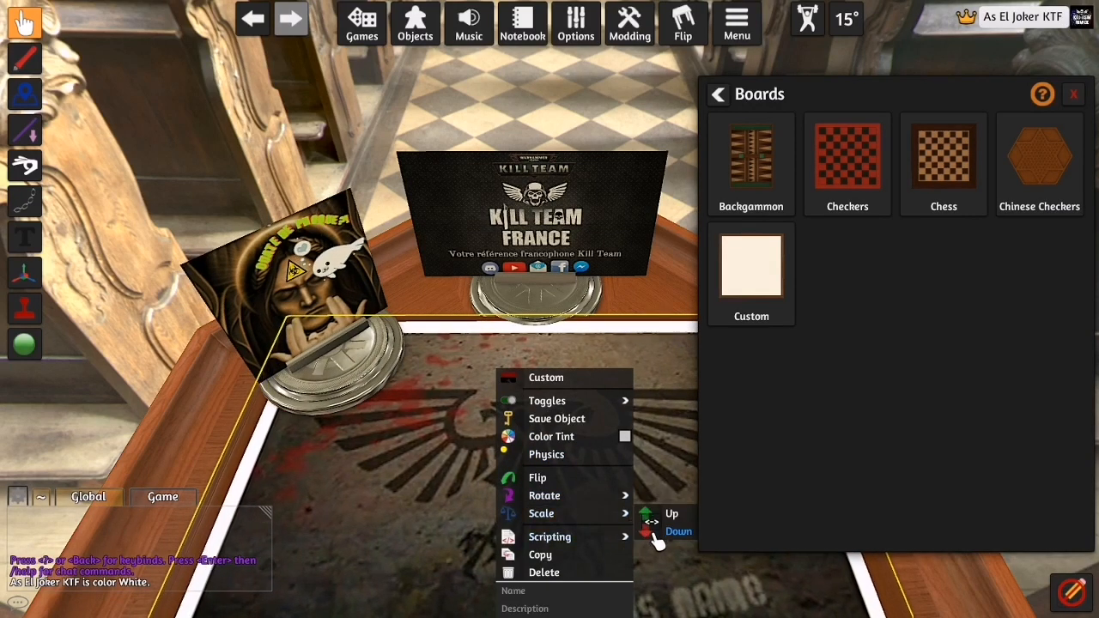
pyautogui.click(660, 533)
pyautogui.click(655, 540)
pyautogui.click(655, 539)
pyautogui.click(656, 539)
pyautogui.click(656, 539)
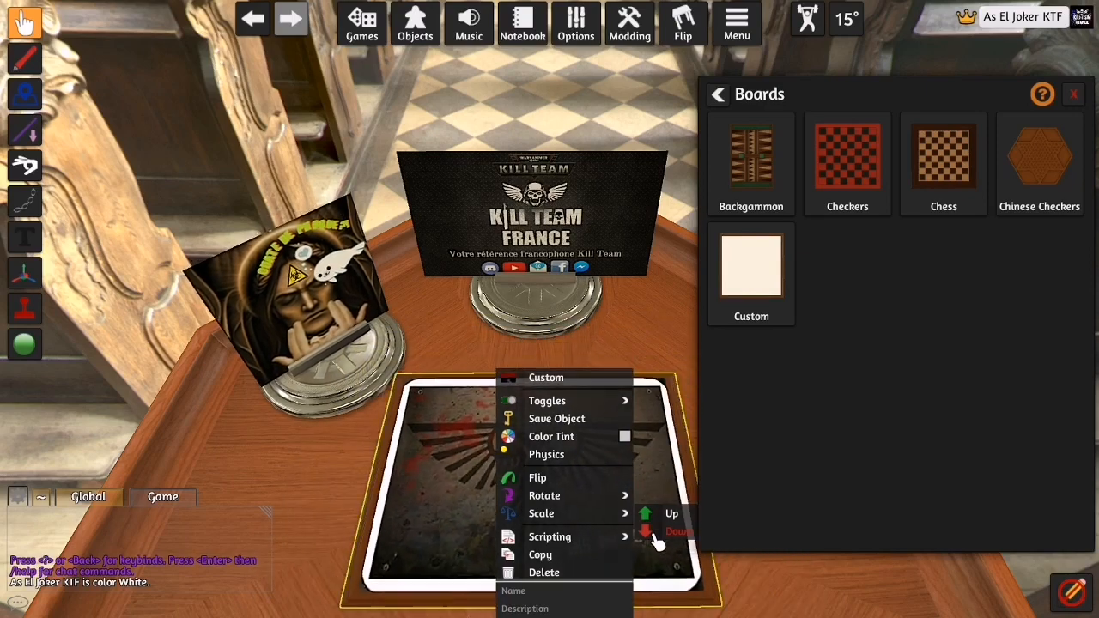
pyautogui.click(655, 537)
pyautogui.click(655, 538)
pyautogui.click(655, 537)
pyautogui.click(436, 518)
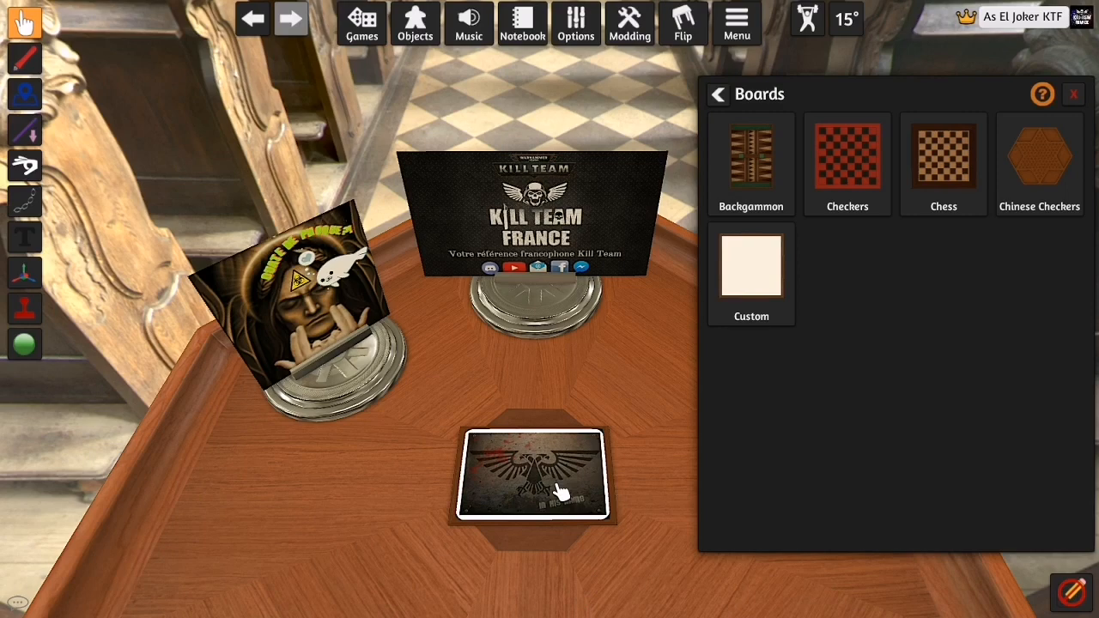
pyautogui.click(1073, 95)
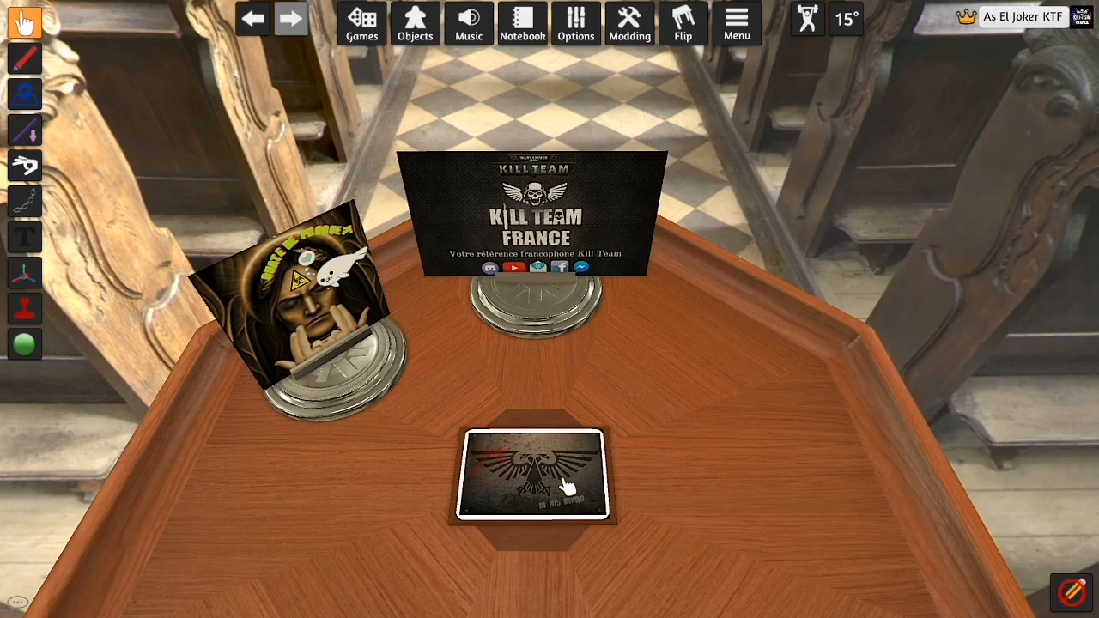
# Bring the saved dice set from Saved Objects onto the custom board and close the Saved Objects window.
pyautogui.click(421, 43)
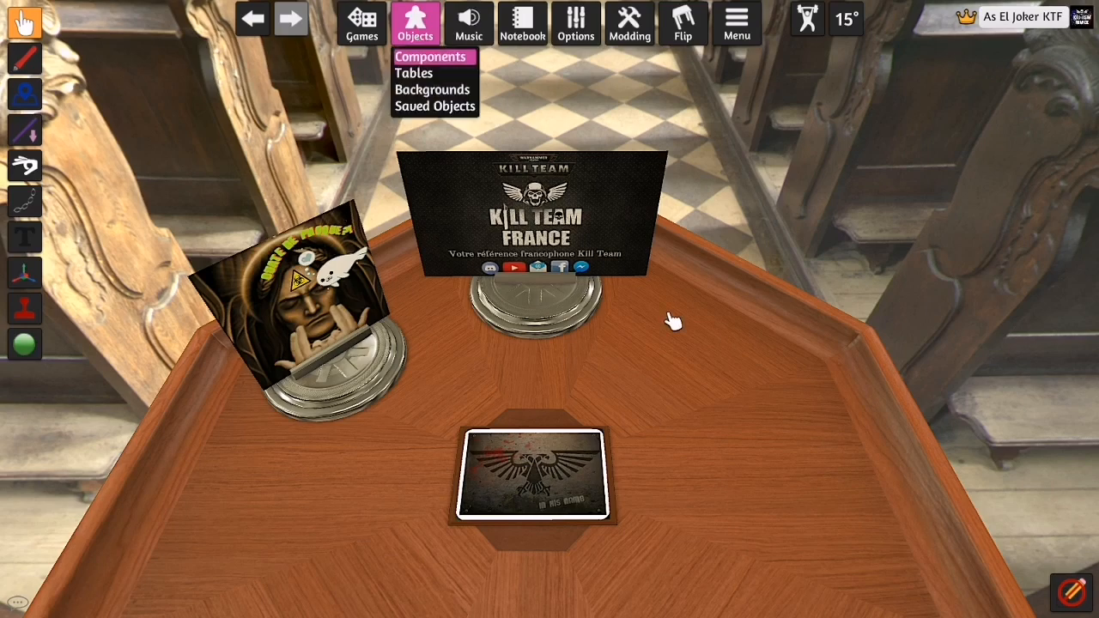
pyautogui.click(431, 107)
pyautogui.moveTo(837, 292); pyautogui.dragTo(681, 543)
pyautogui.click(1073, 94)
# Select the eight dice on the custom board and roll them.
pyautogui.moveTo(601, 496); pyautogui.dragTo(554, 472)
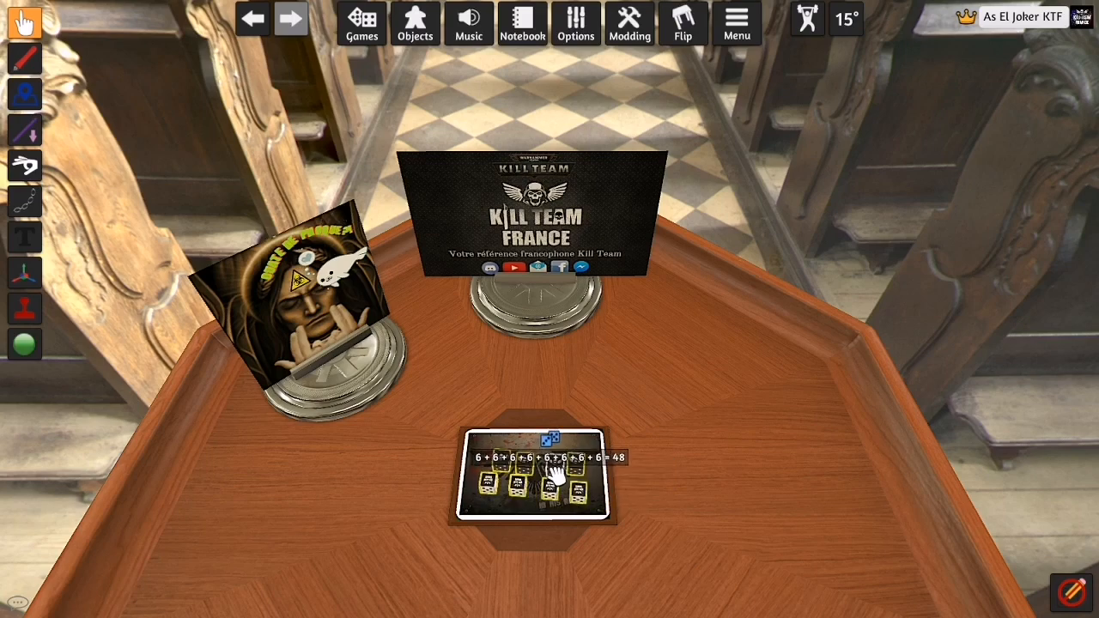
pyautogui.press('r')
pyautogui.moveTo(556, 475); pyautogui.dragTo(559, 468)
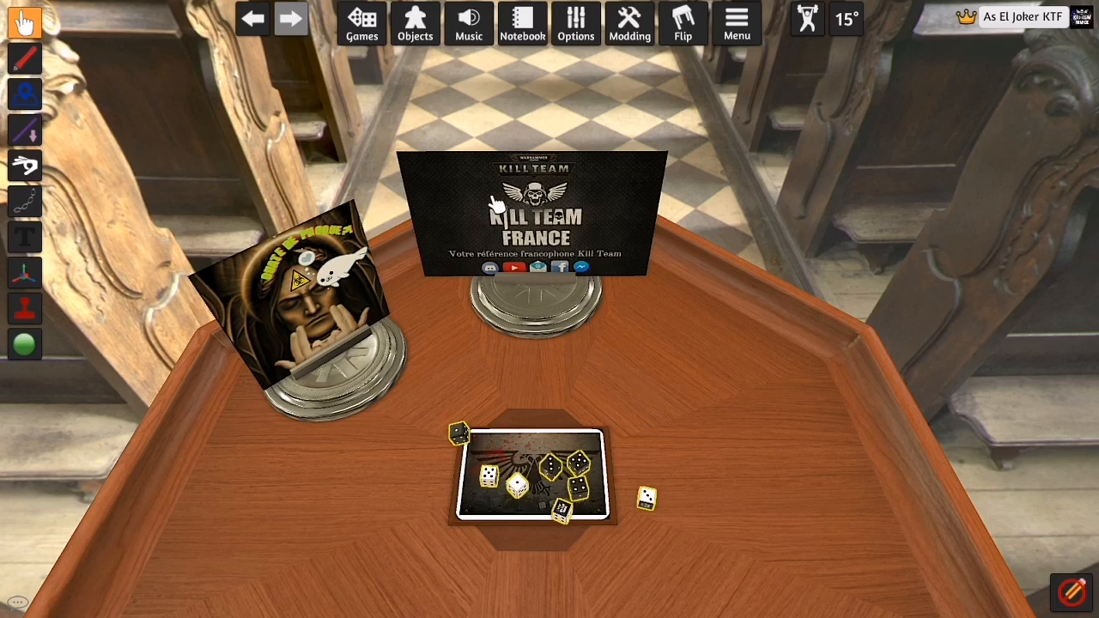
# Load the Workshop game "Carte 1 Kill Team France" and change the player colour to Black.
pyautogui.click(366, 29)
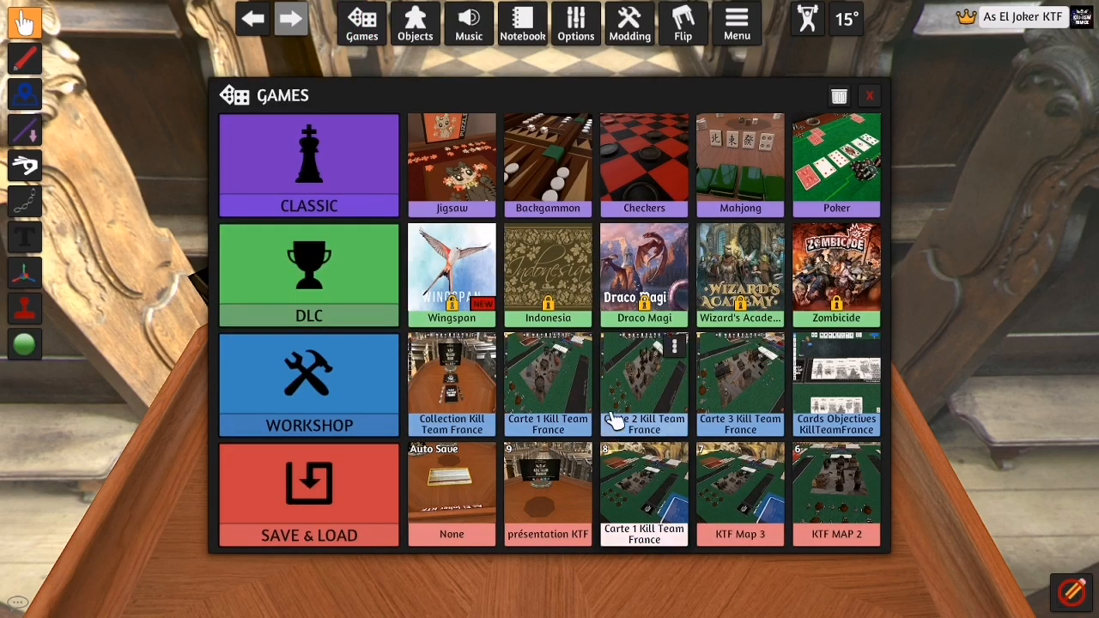
pyautogui.click(558, 387)
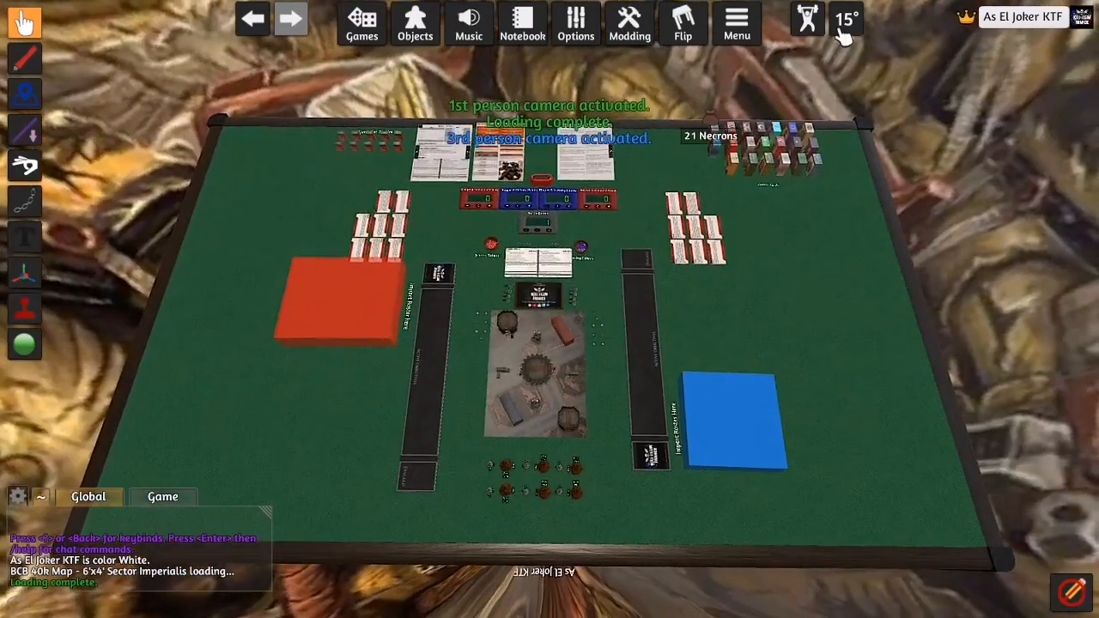
pyautogui.click(1001, 18)
pyautogui.click(1006, 42)
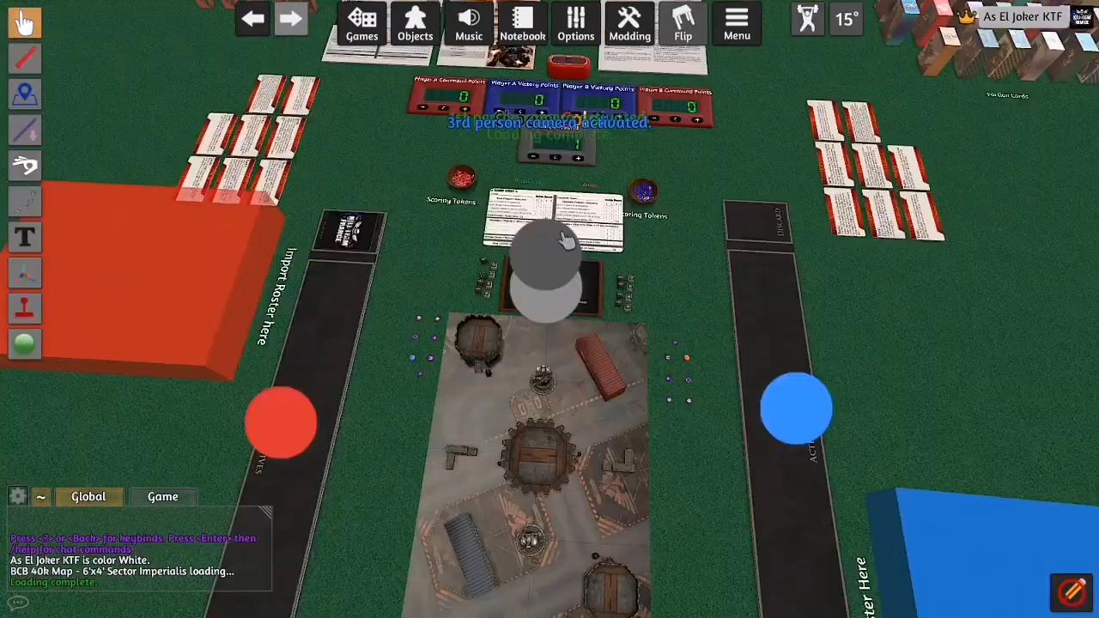
pyautogui.click(546, 251)
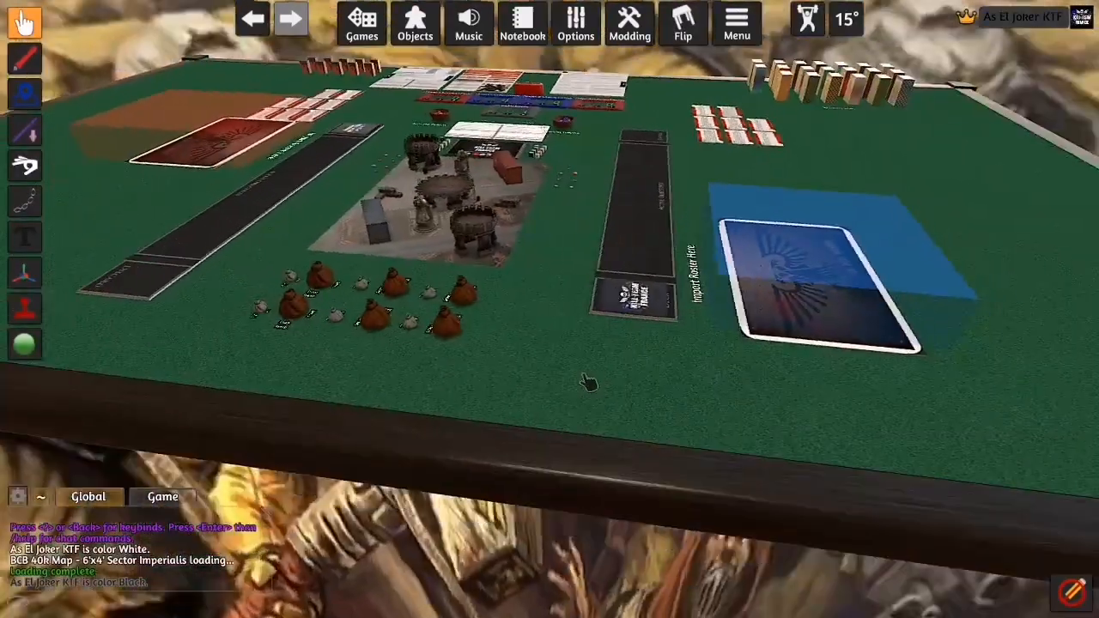
# Examine the Kill Team table from several angles, including the terrain map, roster zones, objective strips, score counters and card decks.
pyautogui.moveTo(557, 363); pyautogui.dragTo(563, 339, button='right')
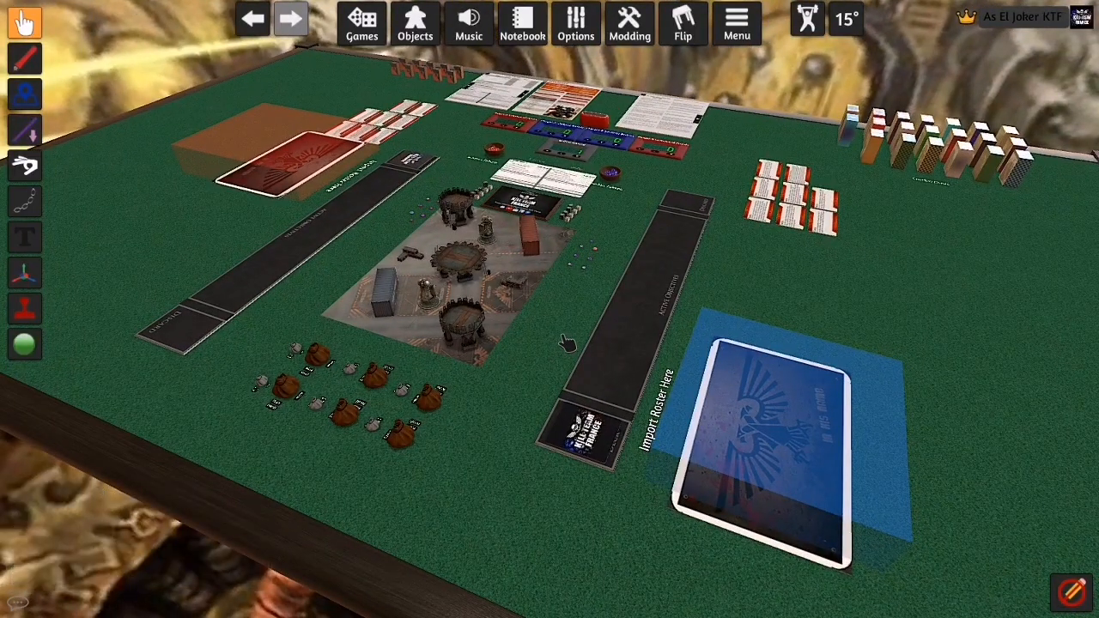
pyautogui.moveTo(835, 286); pyautogui.dragTo(652, 288, button='right')
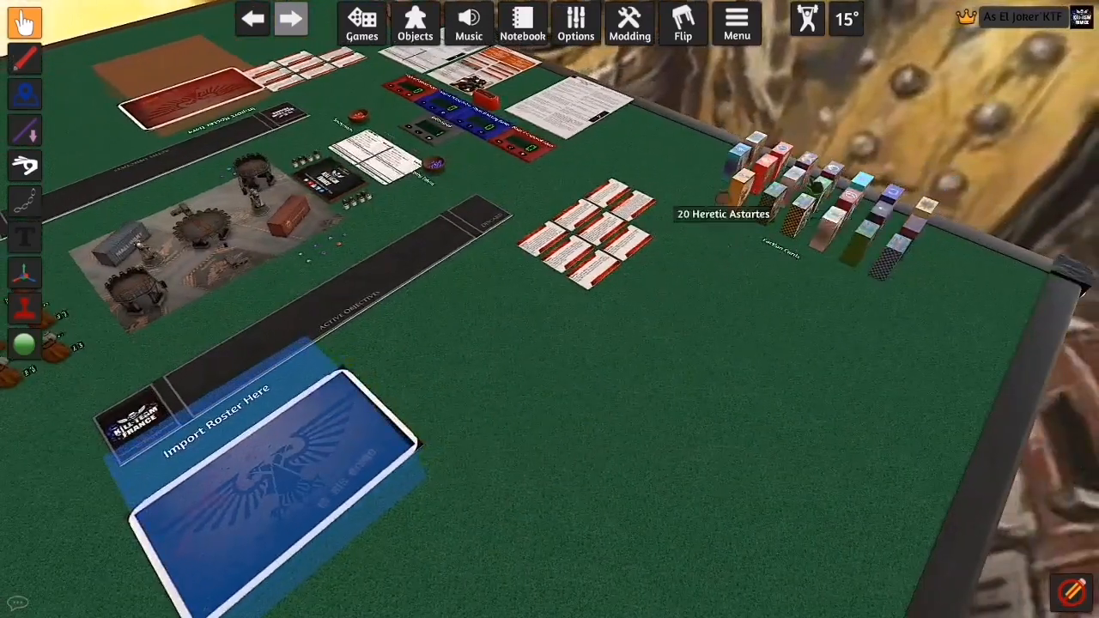
pyautogui.moveTo(589, 344); pyautogui.dragTo(697, 412, button='right')
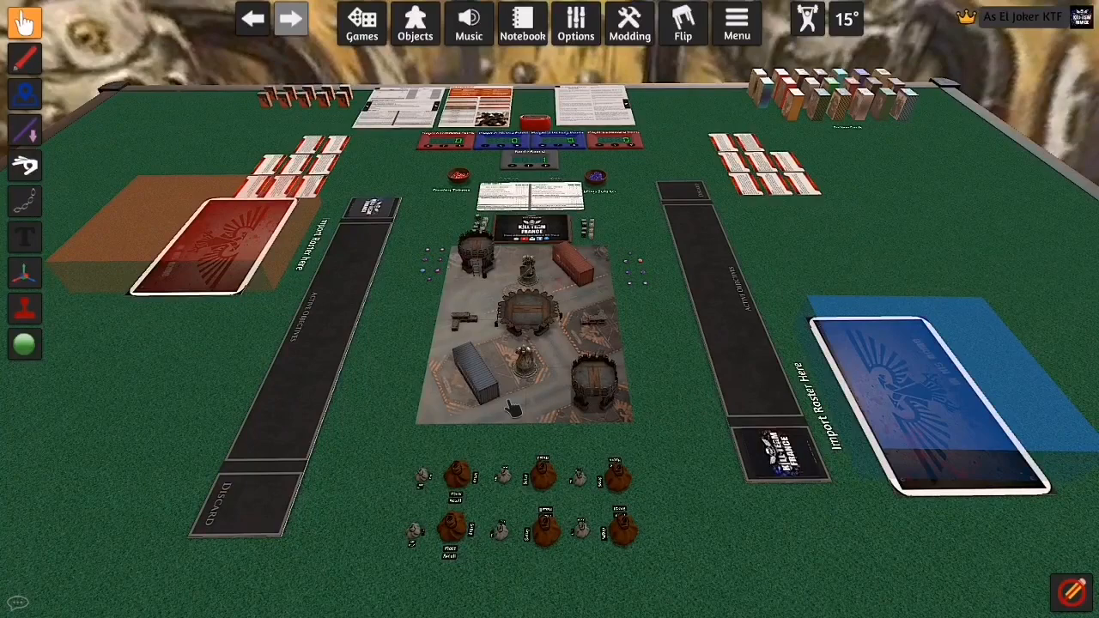
pyautogui.scroll(5, 515, 404)
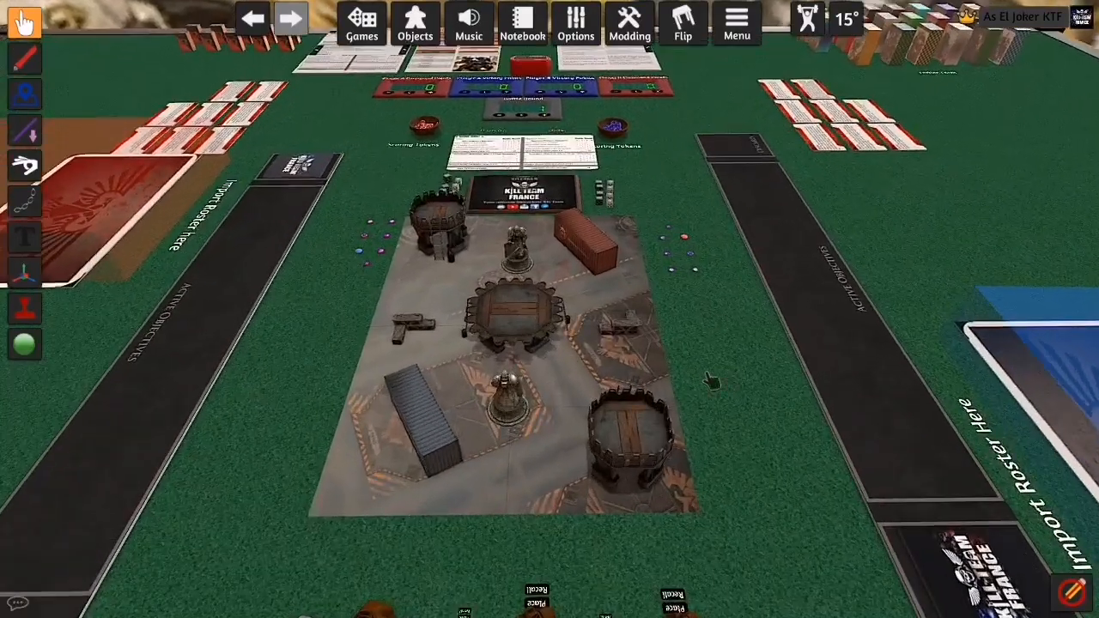
pyautogui.moveTo(712, 381); pyautogui.dragTo(475, 293, button='right')
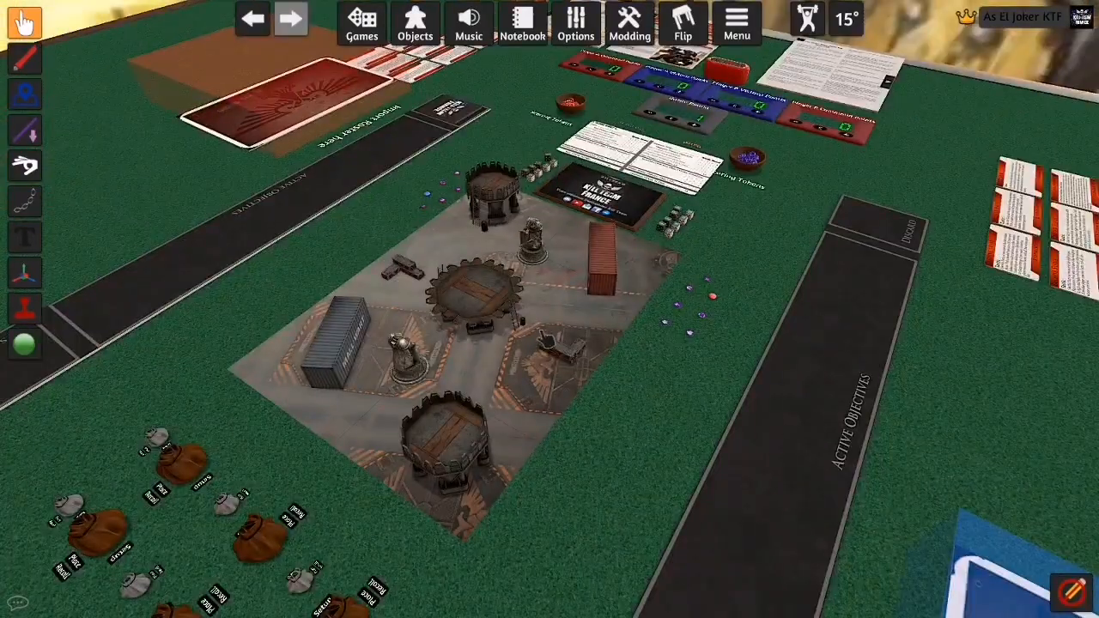
pyautogui.scroll(-5, 545, 373)
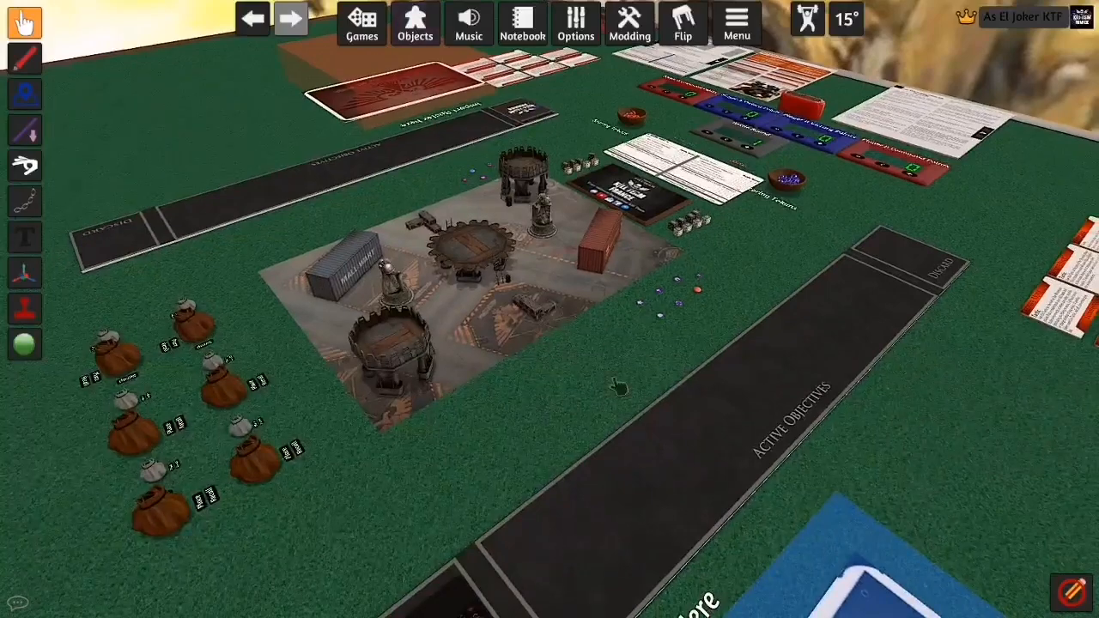
pyautogui.scroll(-4, 593, 402)
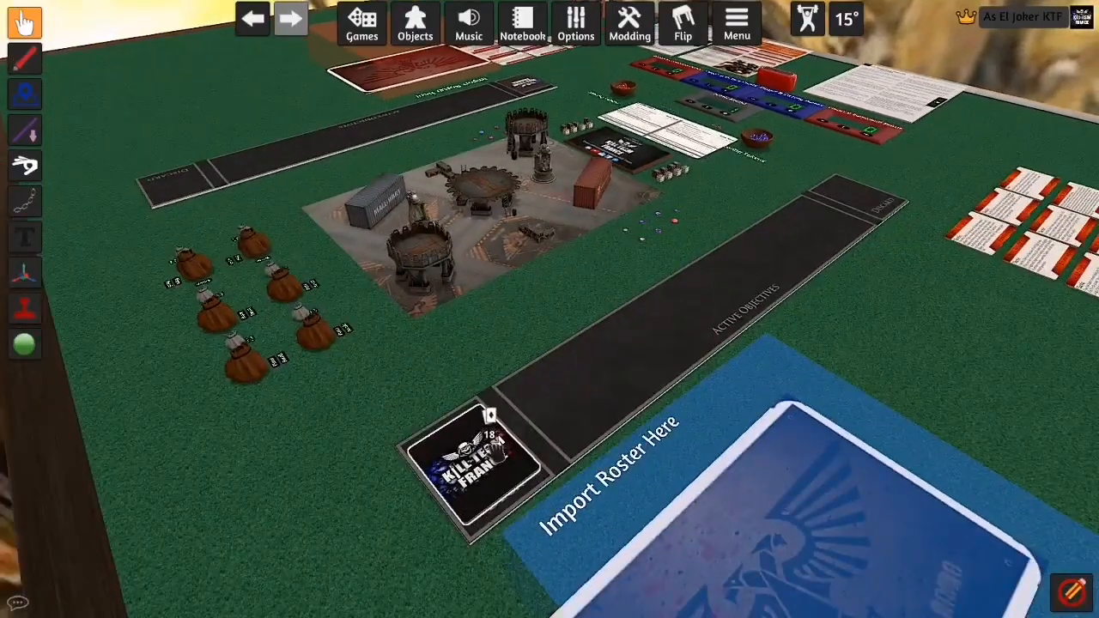
pyautogui.scroll(5, 706, 237)
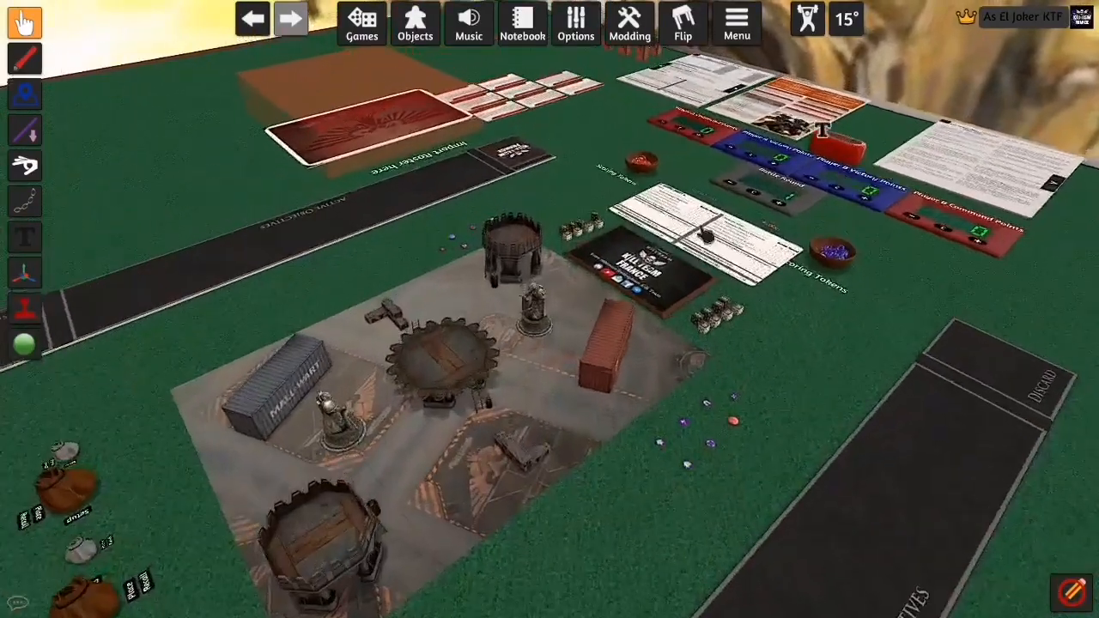
pyautogui.scroll(-4, 707, 236)
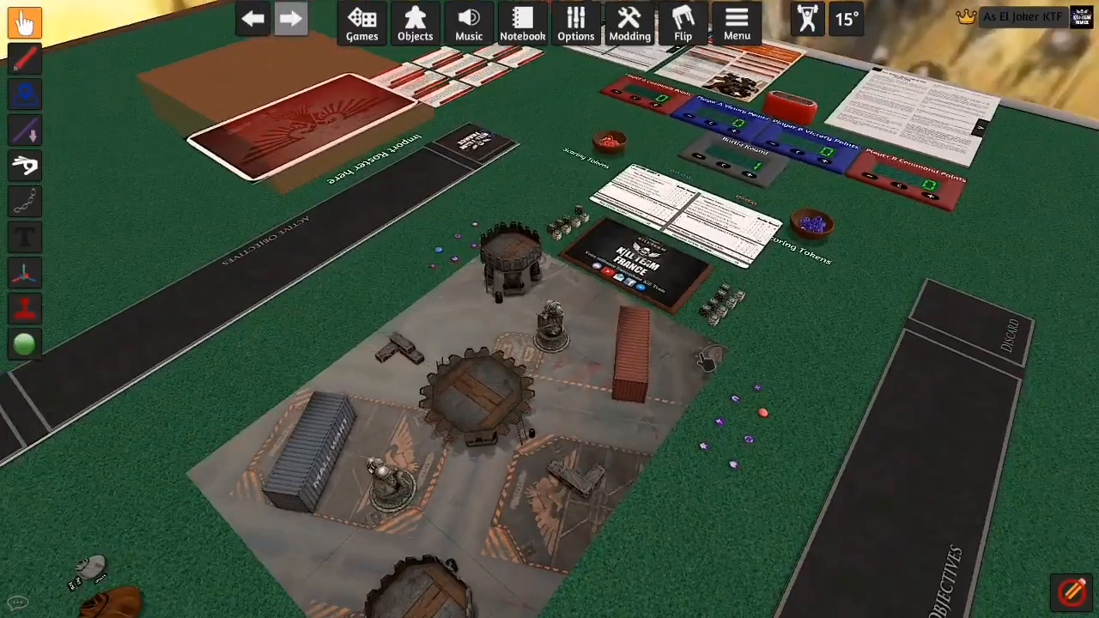
pyautogui.scroll(2, 706, 362)
pyautogui.scroll(-3, 706, 362)
pyautogui.scroll(2, 707, 446)
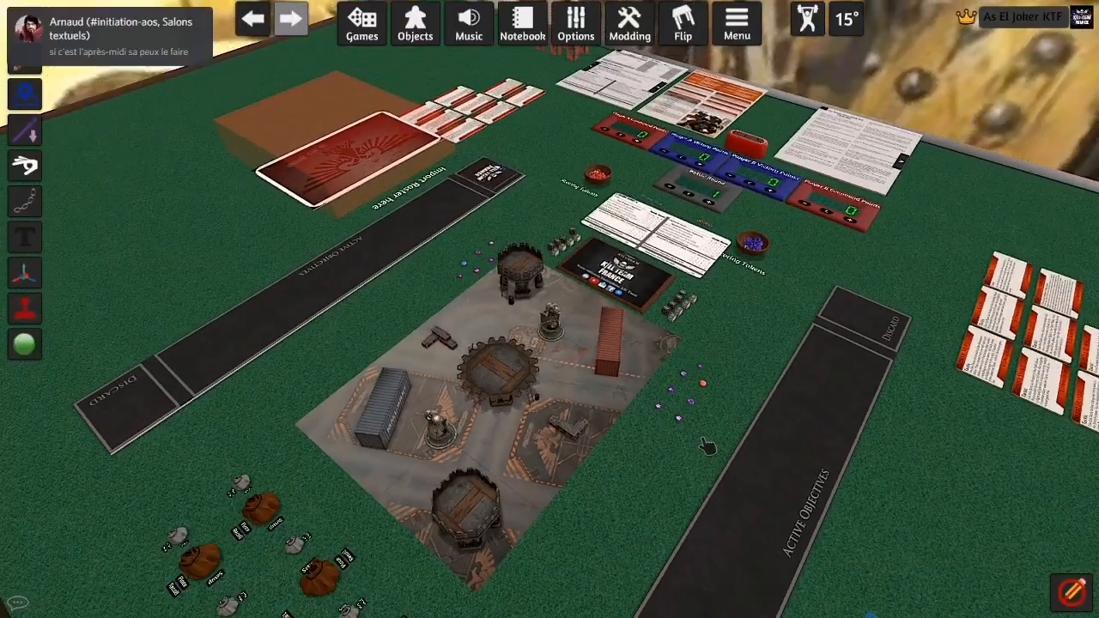
pyautogui.scroll(-2, 707, 444)
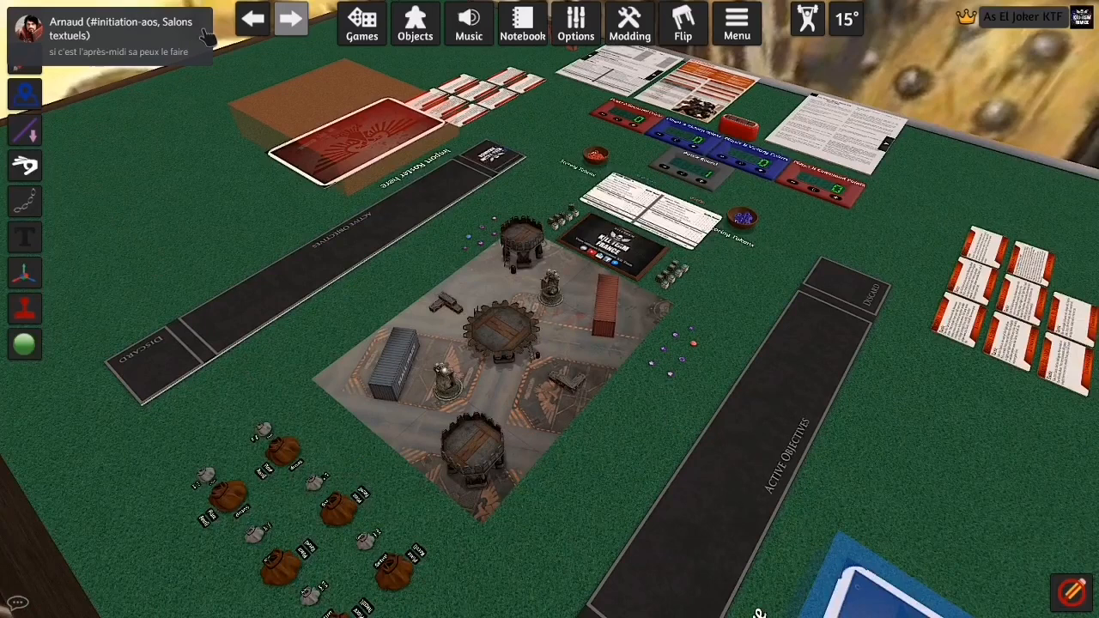